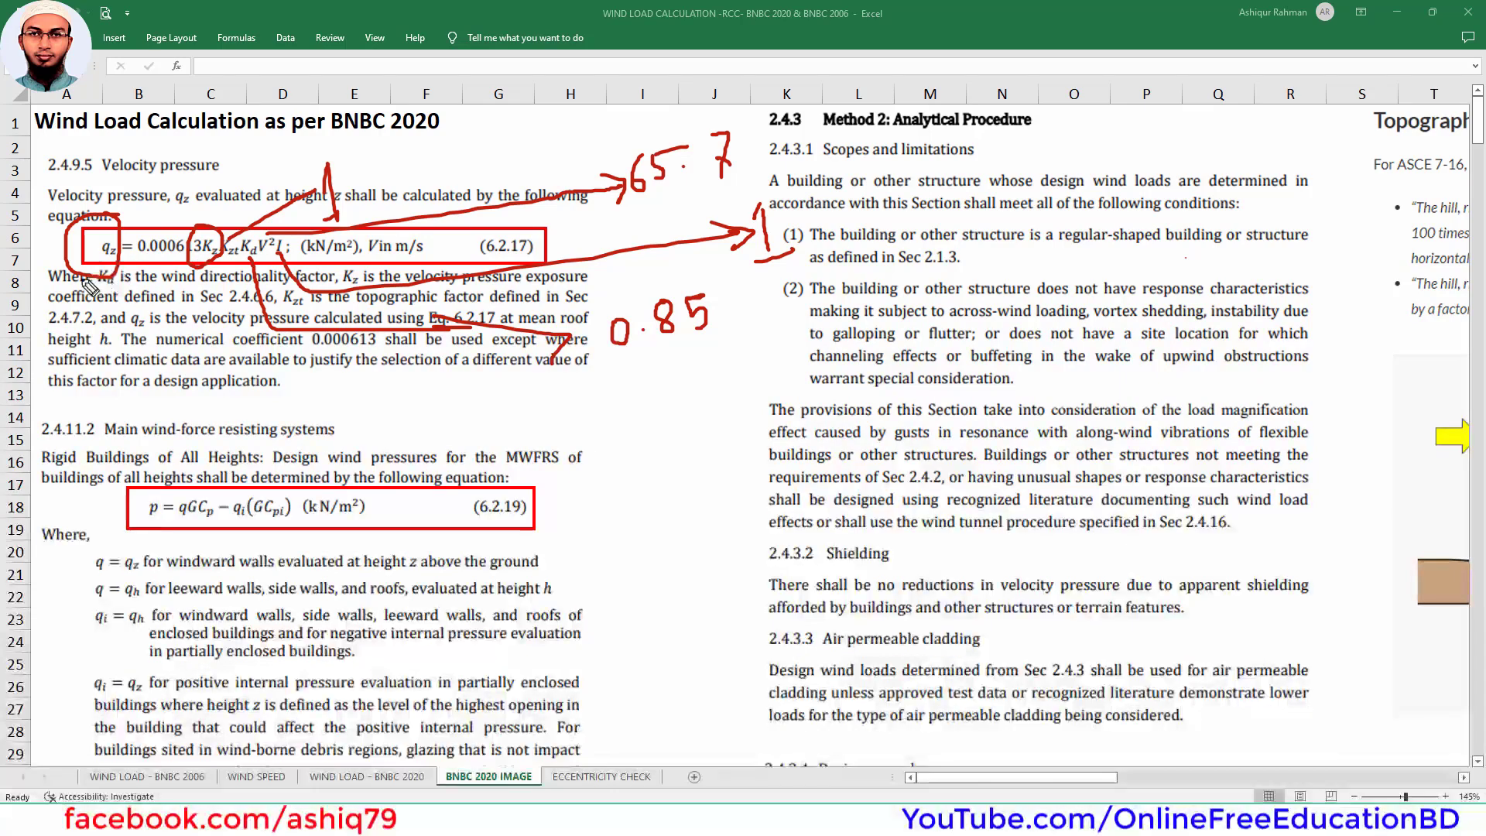
Step: Erase the handwritten red annotations around the velocity pressure equation on the BNBC 2020 IMAGE sheet
{"action": "left_click_drag", "start_coordinate": [81, 298], "coordinate": [117, 268]}
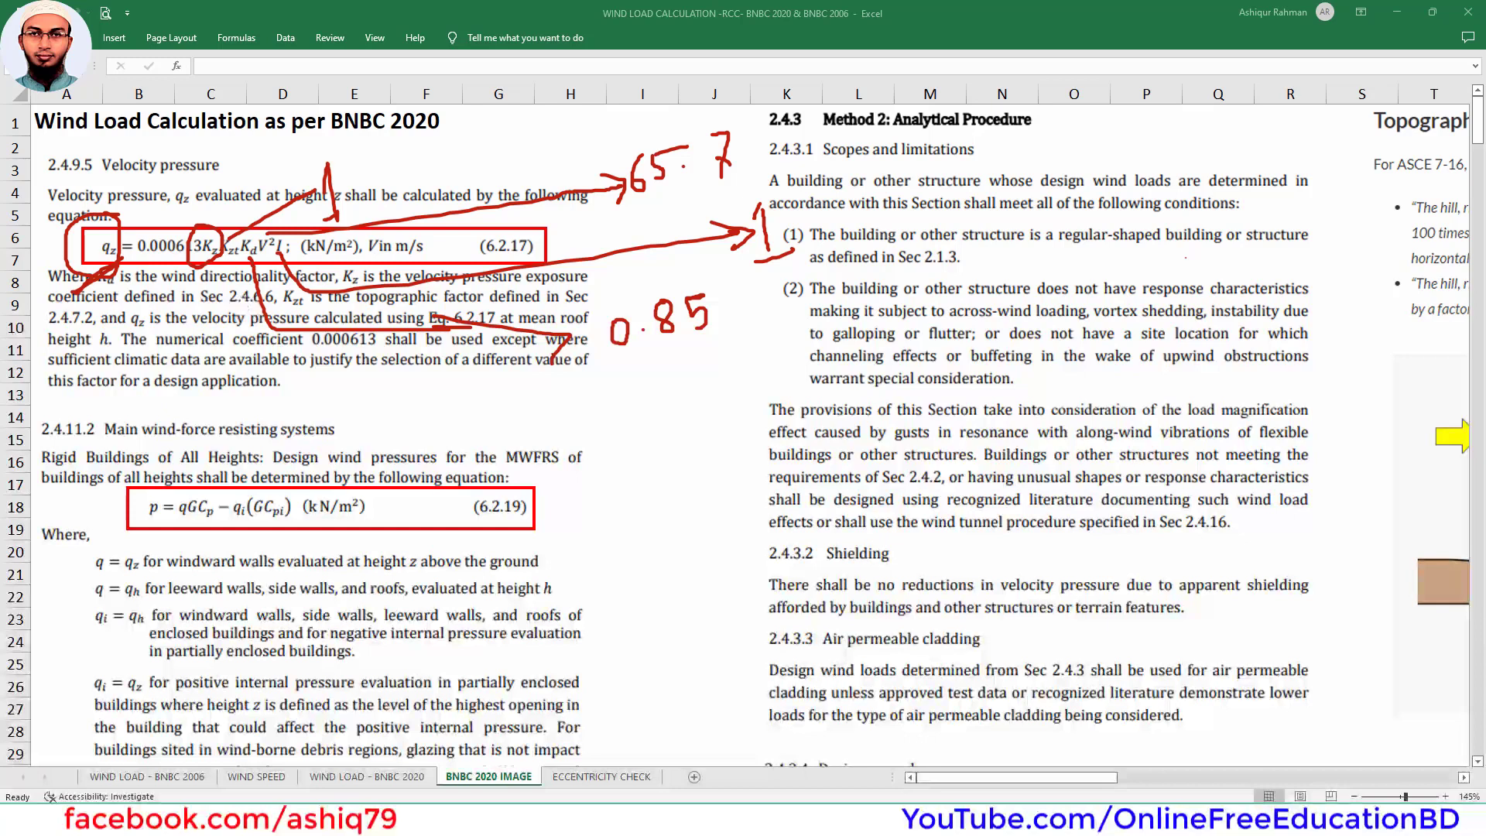
{"action": "mouse_move", "coordinate": [86, 253]}
{"action": "left_mouse_down"}
{"action": "mouse_move", "coordinate": [101, 279]}
{"action": "mouse_move", "coordinate": [414, 301]}
{"action": "mouse_move", "coordinate": [724, 159]}
{"action": "mouse_move", "coordinate": [774, 248]}
{"action": "left_mouse_up"}
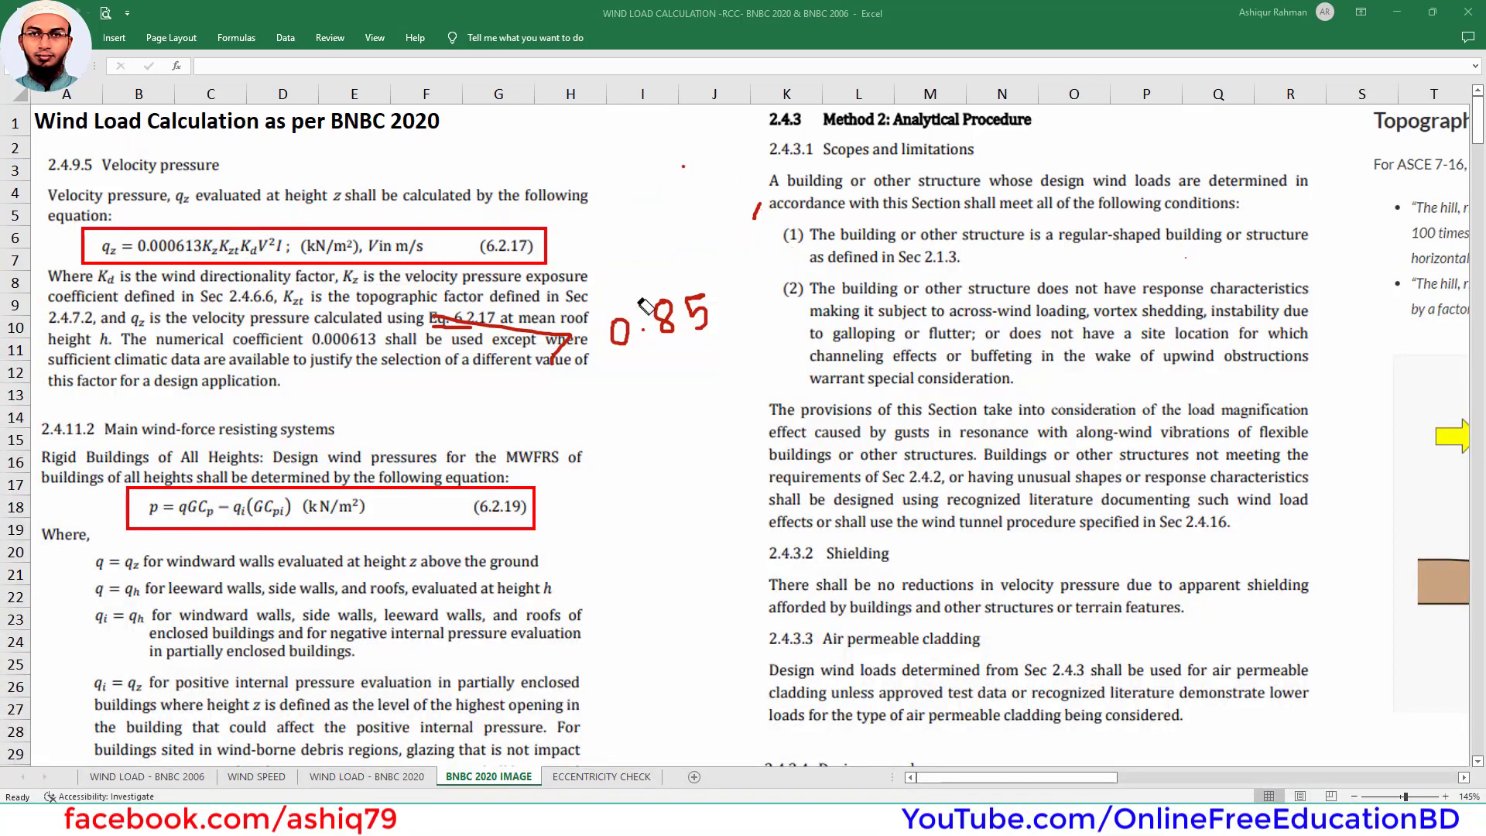
{"action": "mouse_move", "coordinate": [686, 191]}
{"action": "left_mouse_down"}
{"action": "mouse_move", "coordinate": [620, 329]}
{"action": "mouse_move", "coordinate": [476, 348]}
{"action": "left_mouse_up"}
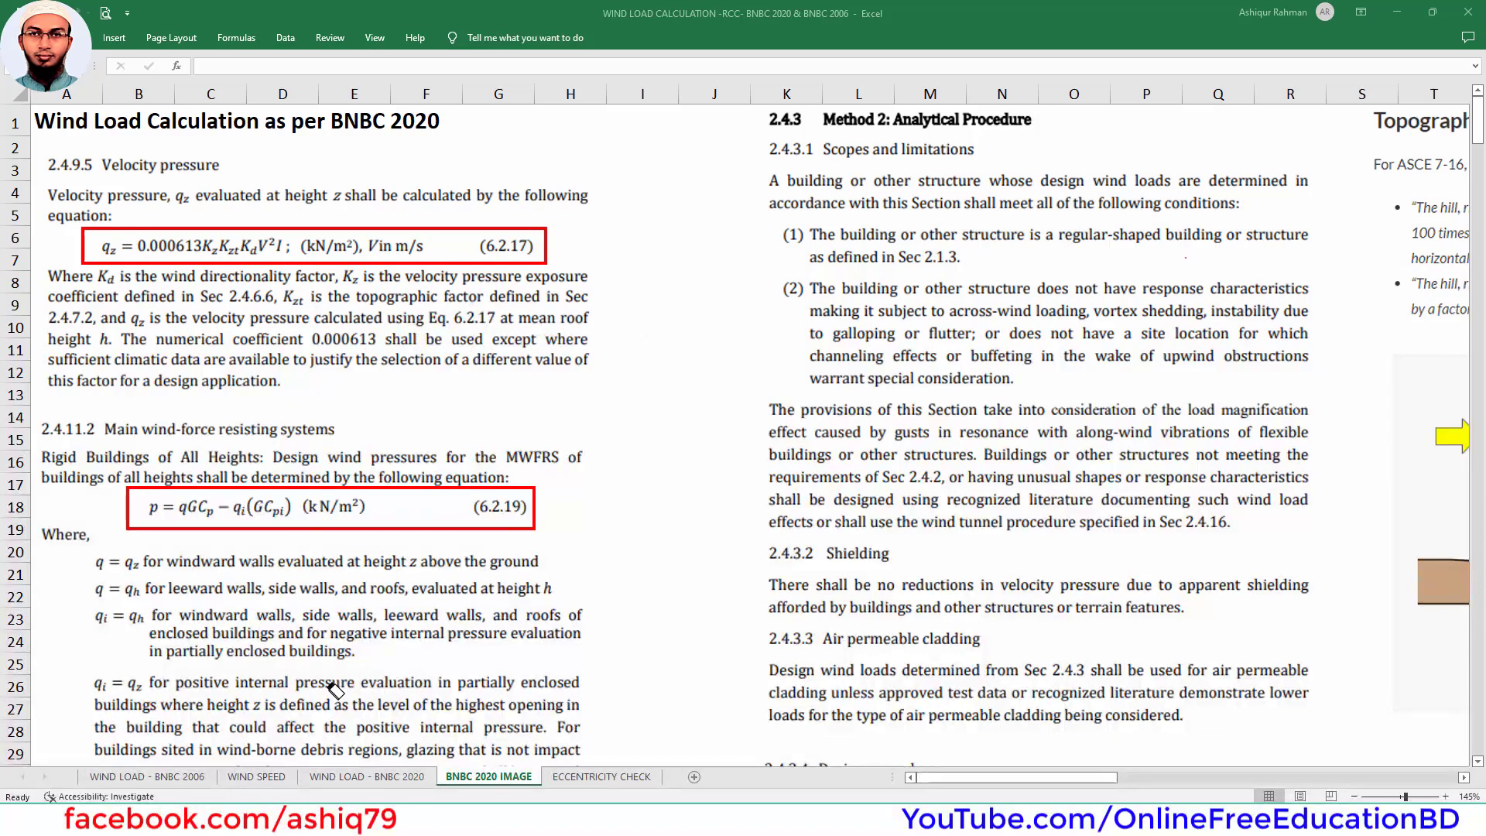
Step: Open the WIND LOAD - BNBC 2020 sheet and check the Location and Occupancy Category inputs above the building diagram
{"action": "left_click", "coordinate": [377, 779]}
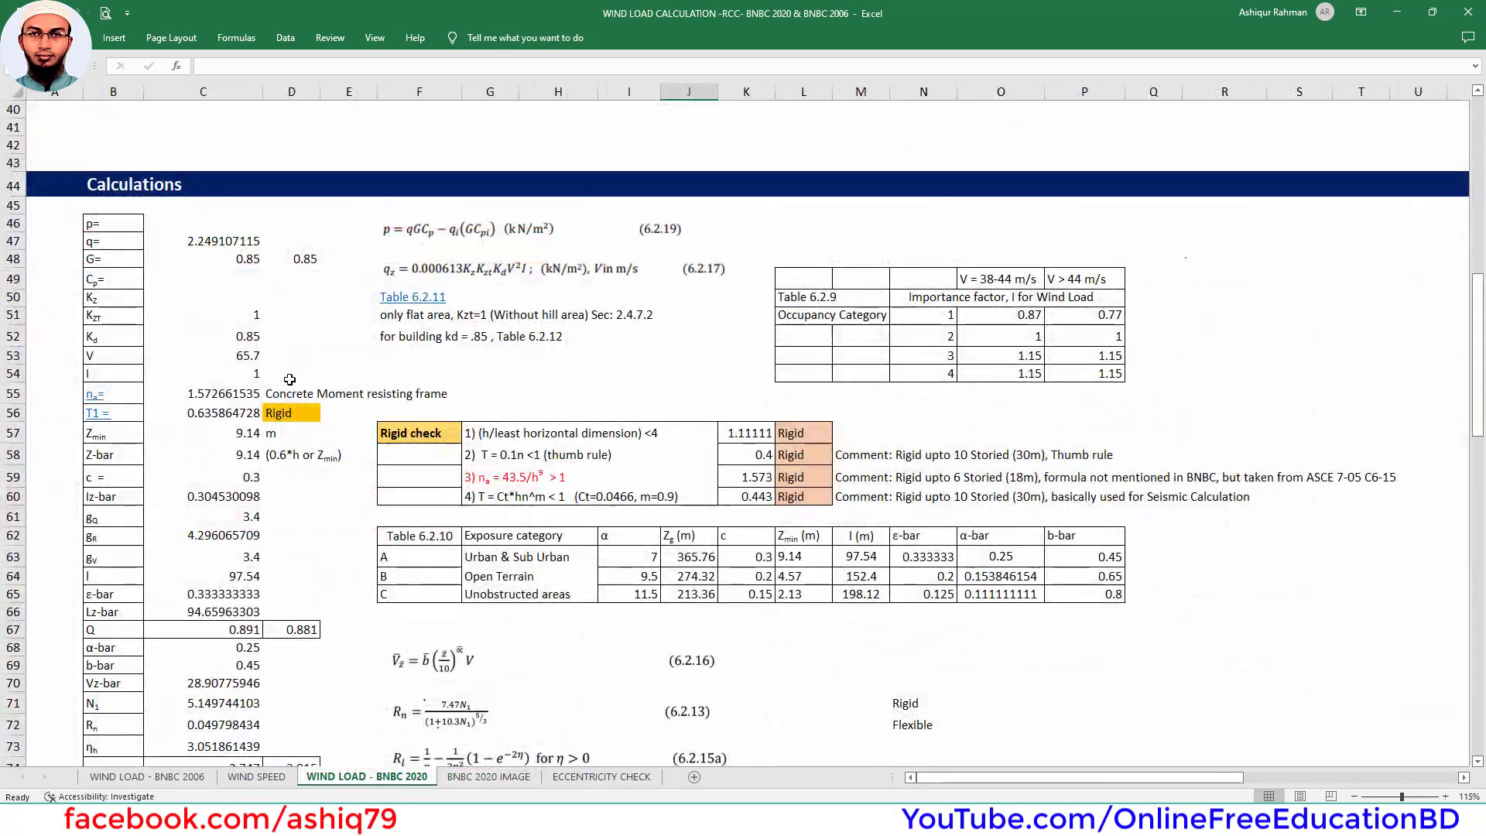
{"action": "scroll", "coordinate": [295, 378], "scroll_direction": "up", "scroll_amount": 13}
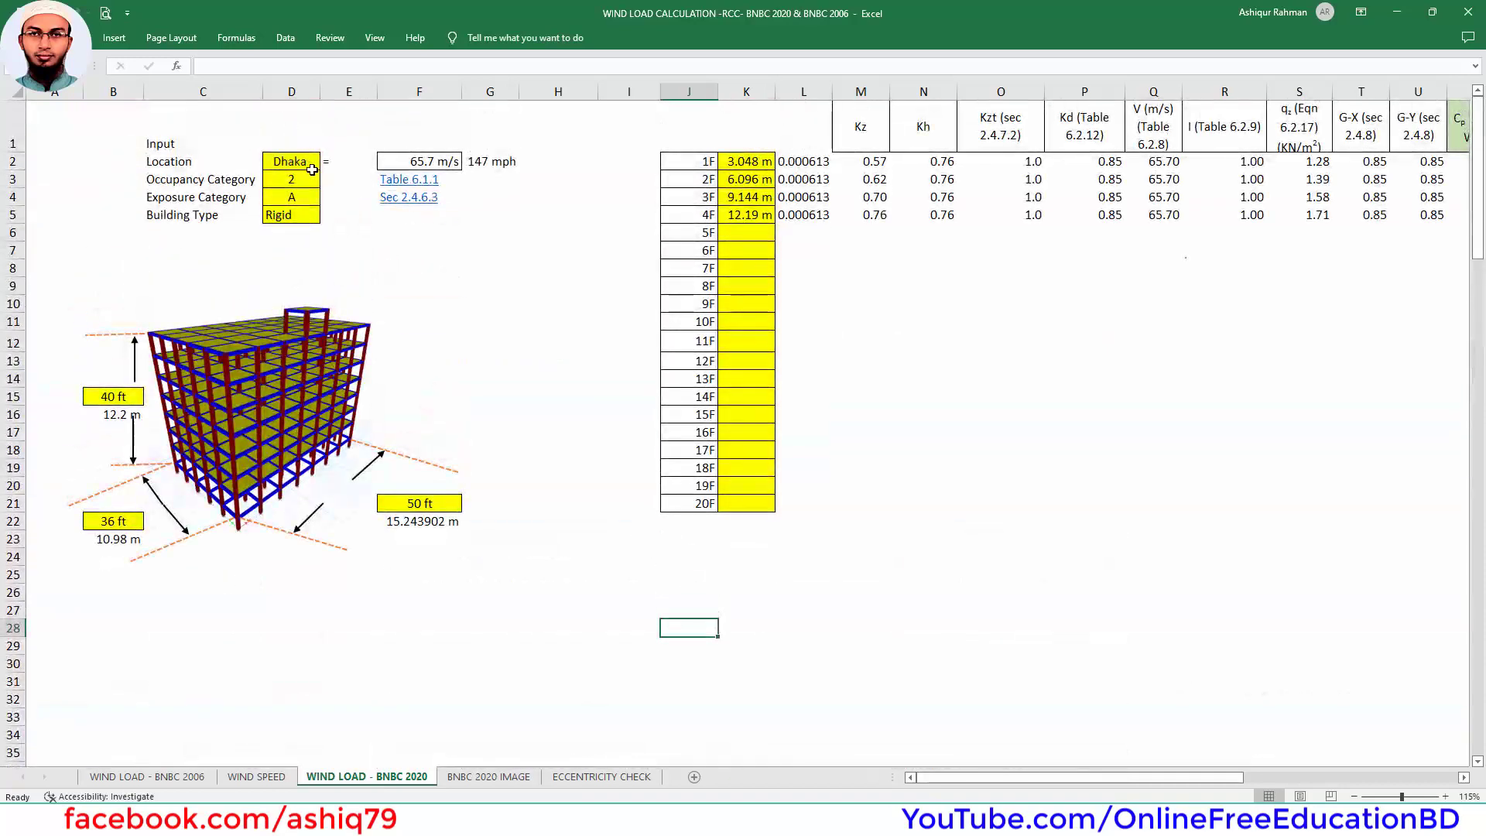
{"action": "left_click", "coordinate": [302, 165]}
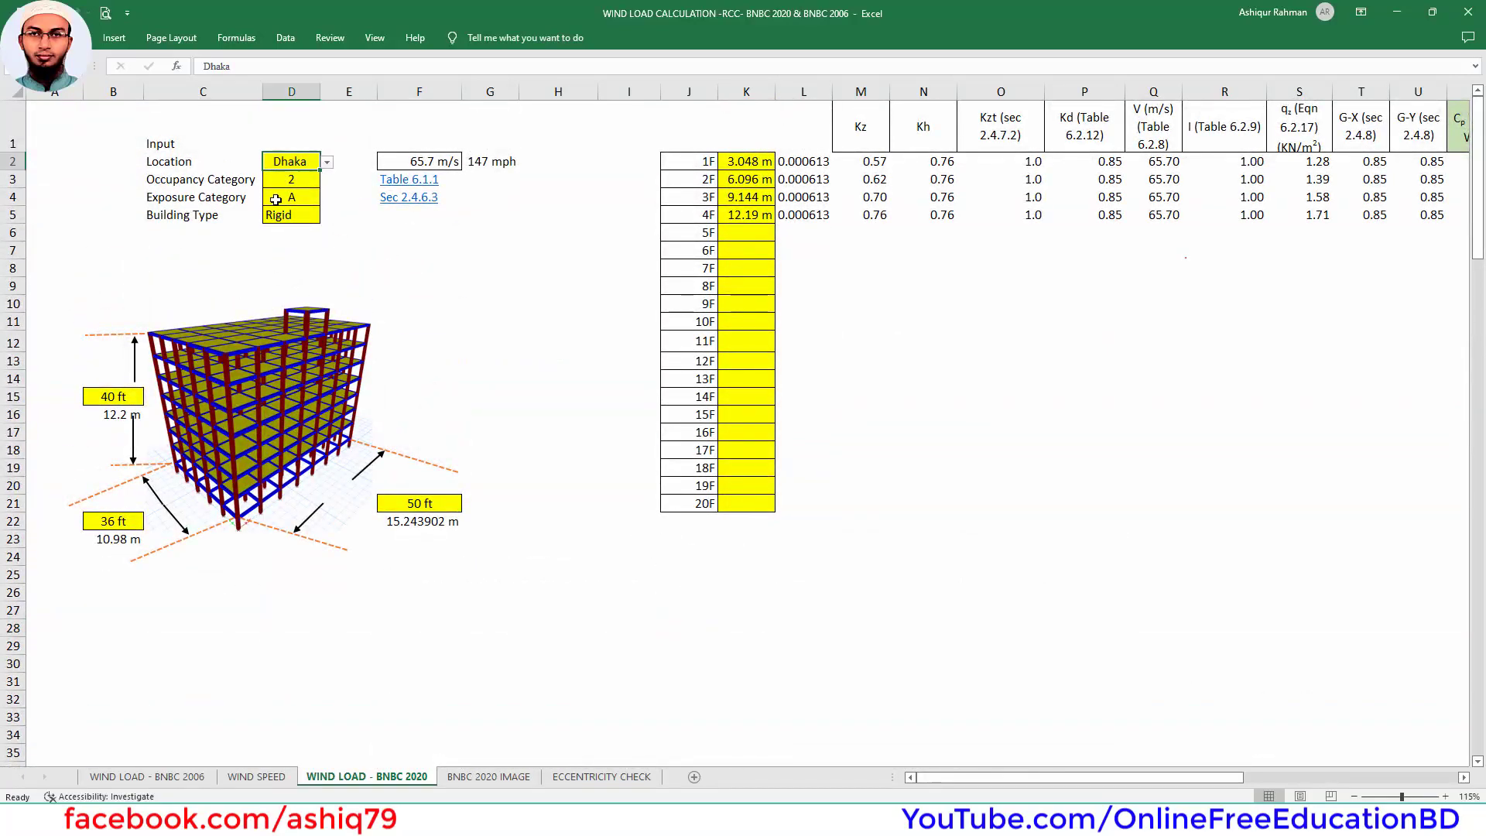
{"action": "left_click", "coordinate": [303, 179]}
{"action": "left_click", "coordinate": [310, 167]}
{"action": "left_click", "coordinate": [328, 163]}
Step: Choose 2 as the Occupancy Category in the building inputs
{"action": "left_click", "coordinate": [286, 178]}
{"action": "left_click", "coordinate": [308, 180]}
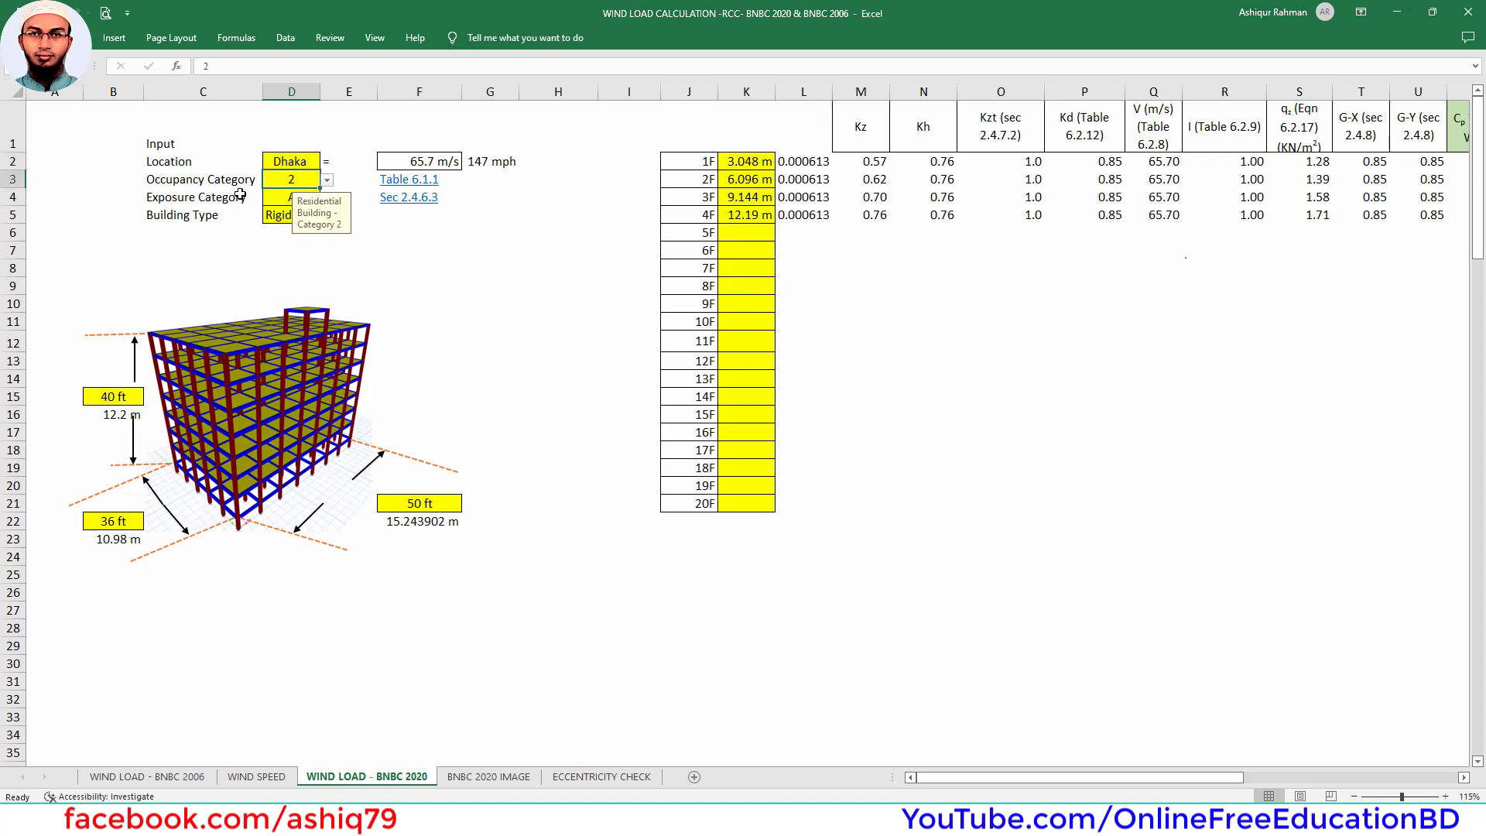
{"action": "left_click", "coordinate": [328, 182]}
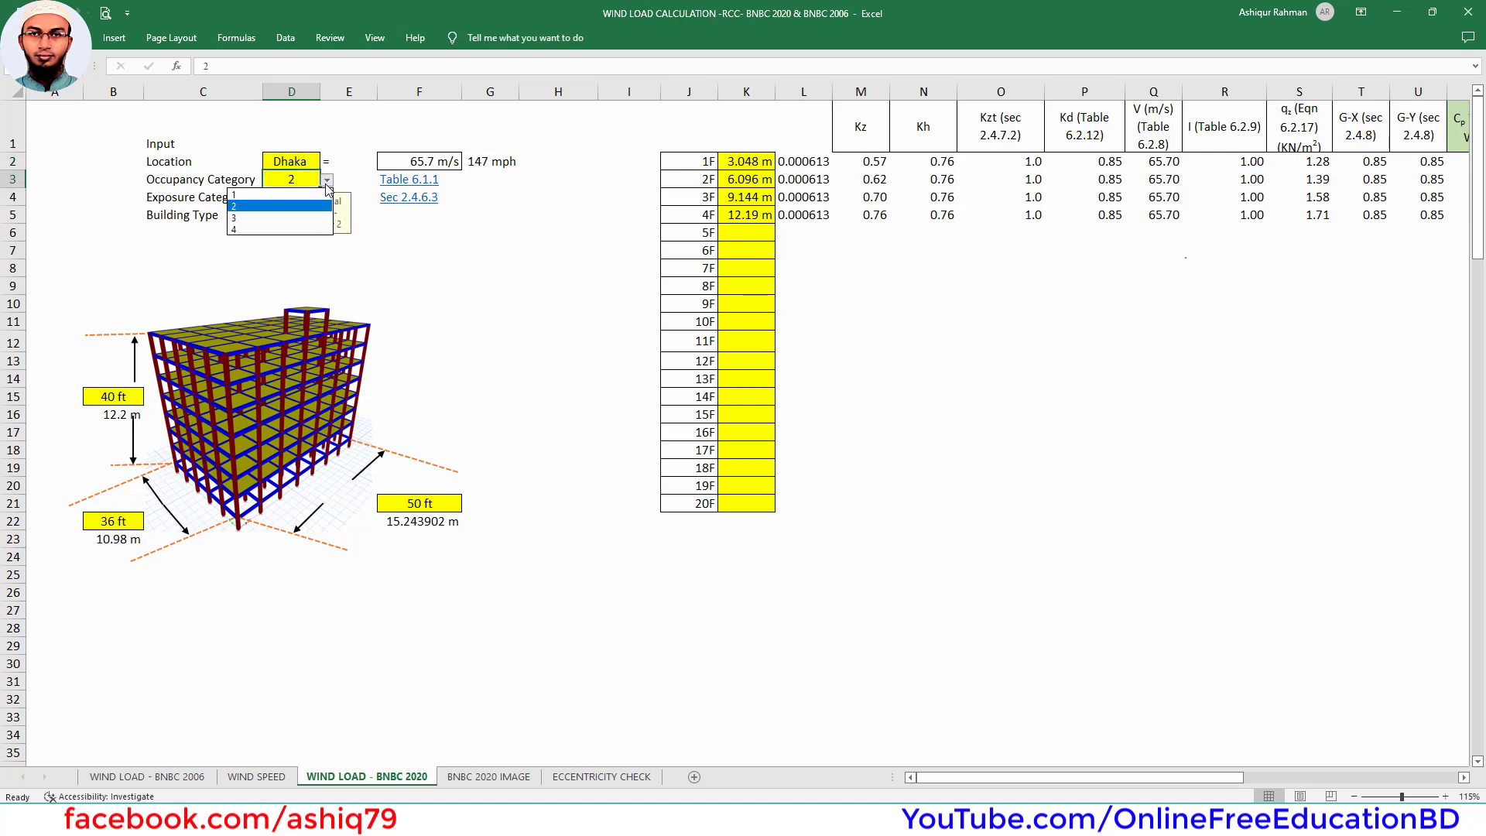
{"action": "left_click", "coordinate": [270, 206]}
Step: Review the Exposure Category and Building Type inputs, and inspect the formula for q in the Calculations section
{"action": "left_click", "coordinate": [275, 197]}
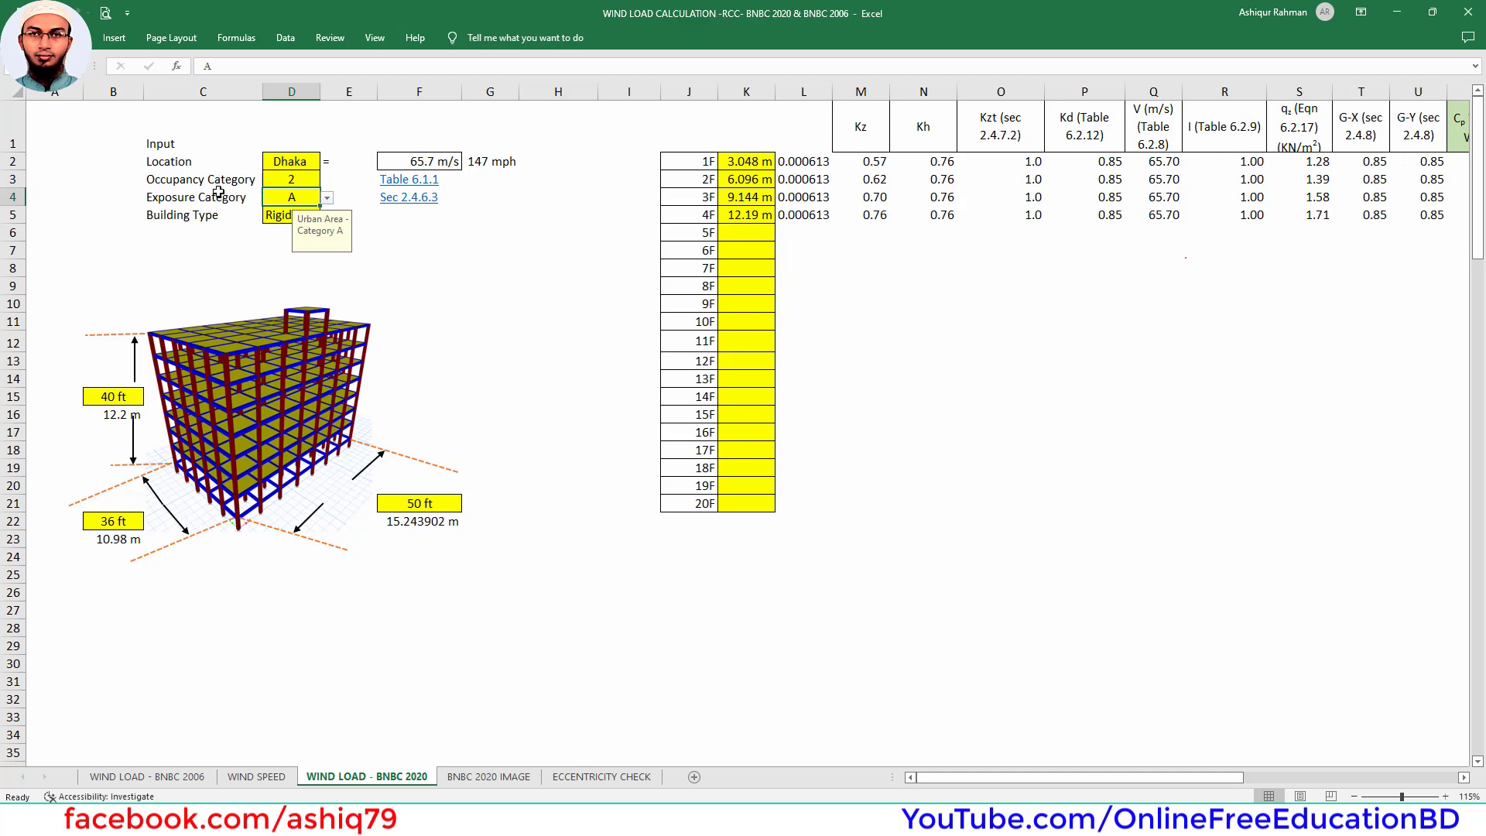
{"action": "left_click", "coordinate": [264, 220]}
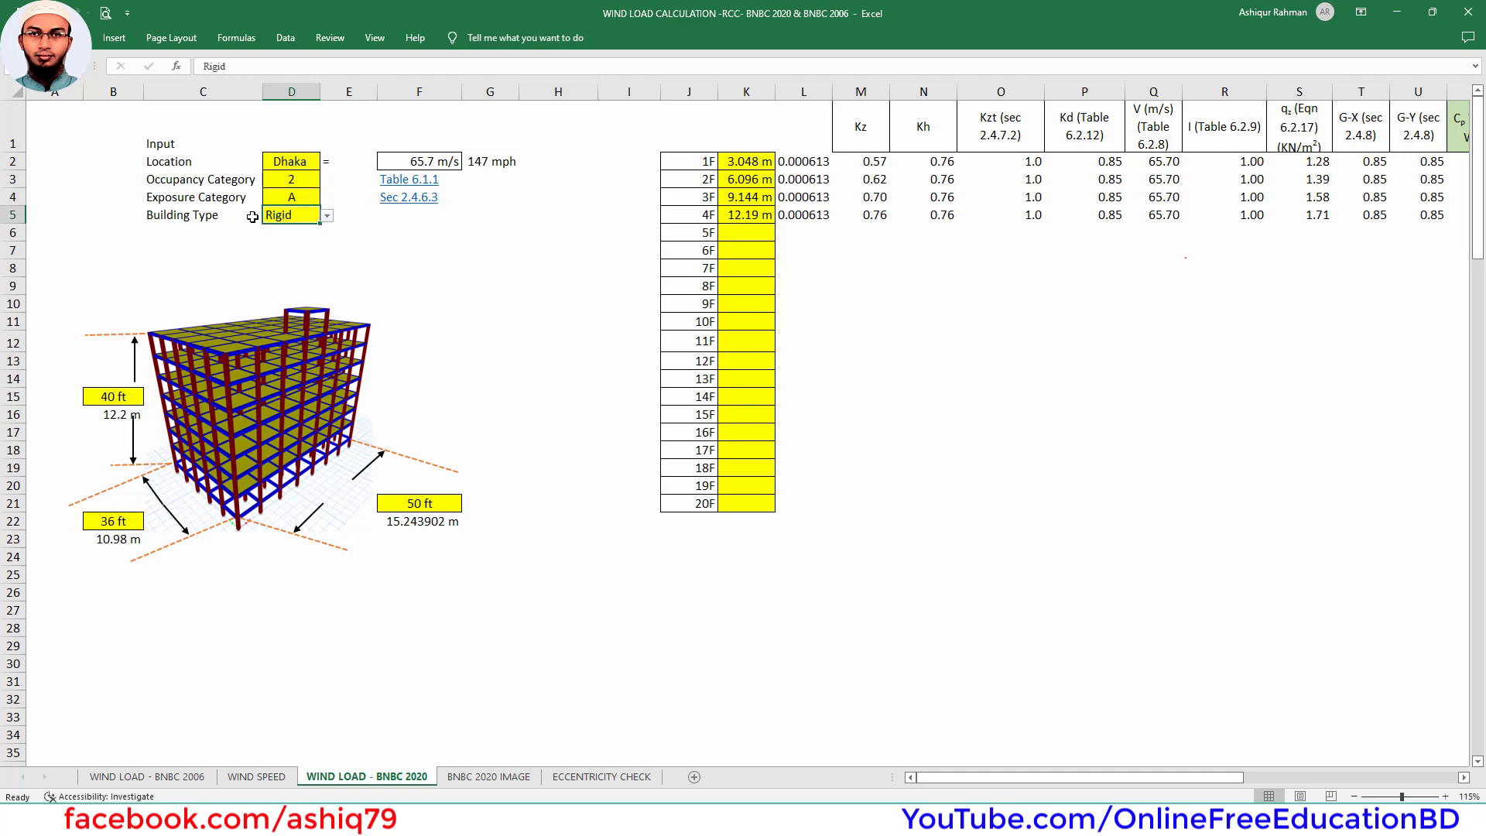
{"action": "scroll", "coordinate": [466, 251], "scroll_direction": "down", "scroll_amount": 20}
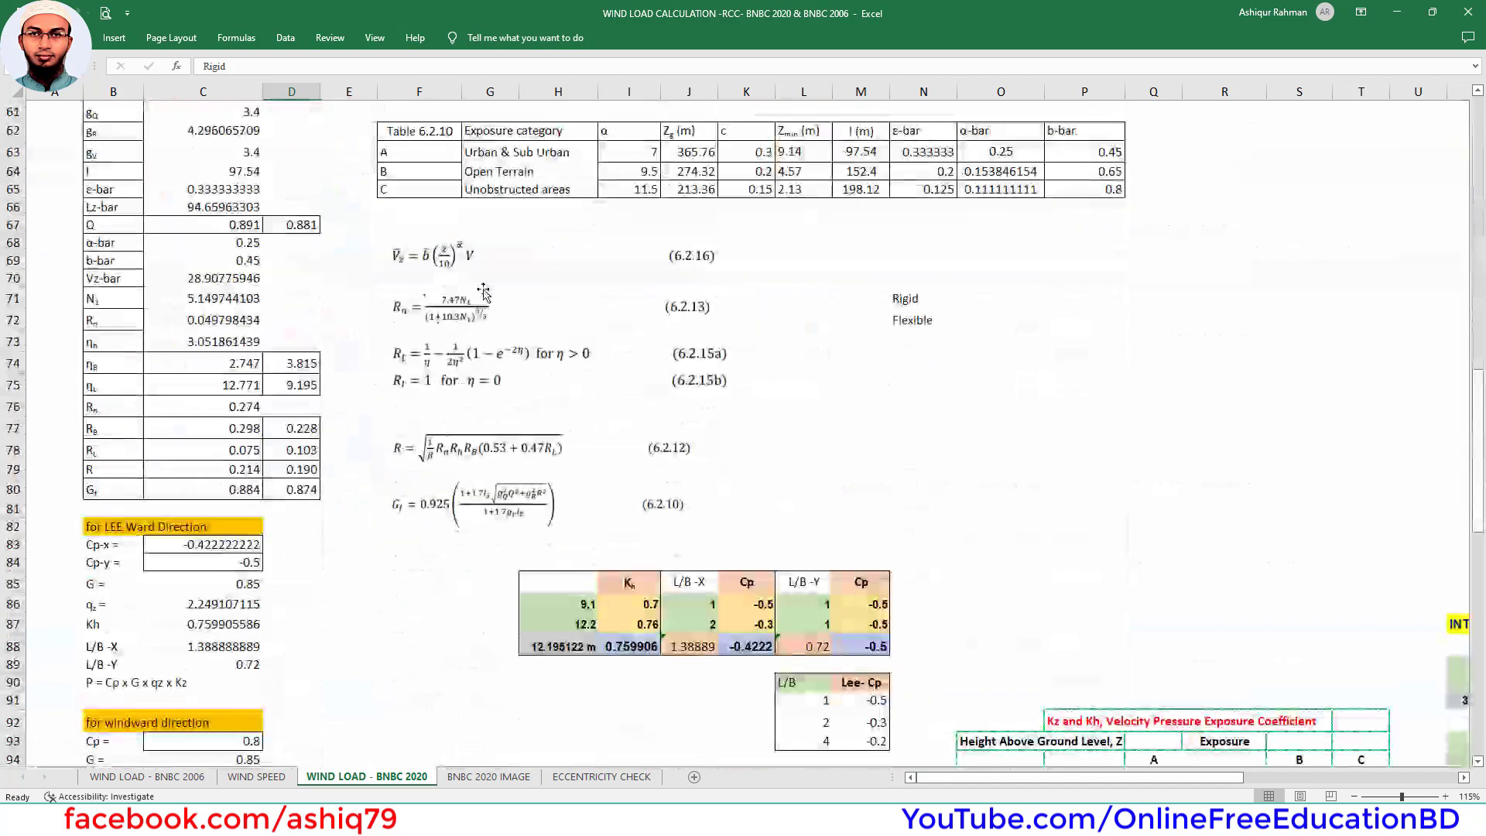
{"action": "scroll", "coordinate": [387, 387], "scroll_direction": "down", "scroll_amount": 8}
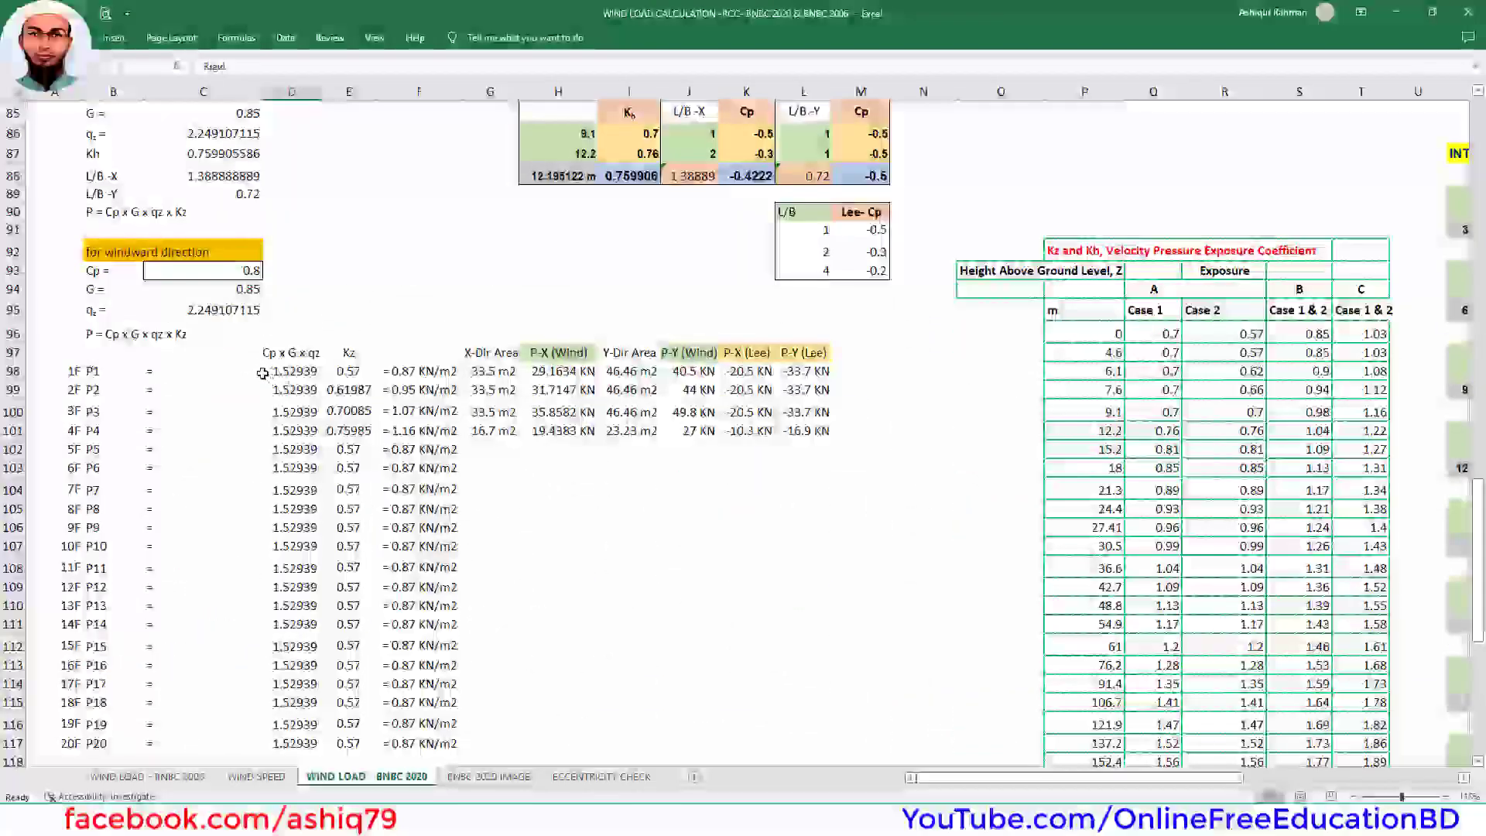
{"action": "scroll", "coordinate": [322, 365], "scroll_direction": "up", "scroll_amount": 4}
{"action": "scroll", "coordinate": [321, 364], "scroll_direction": "up", "scroll_amount": 12}
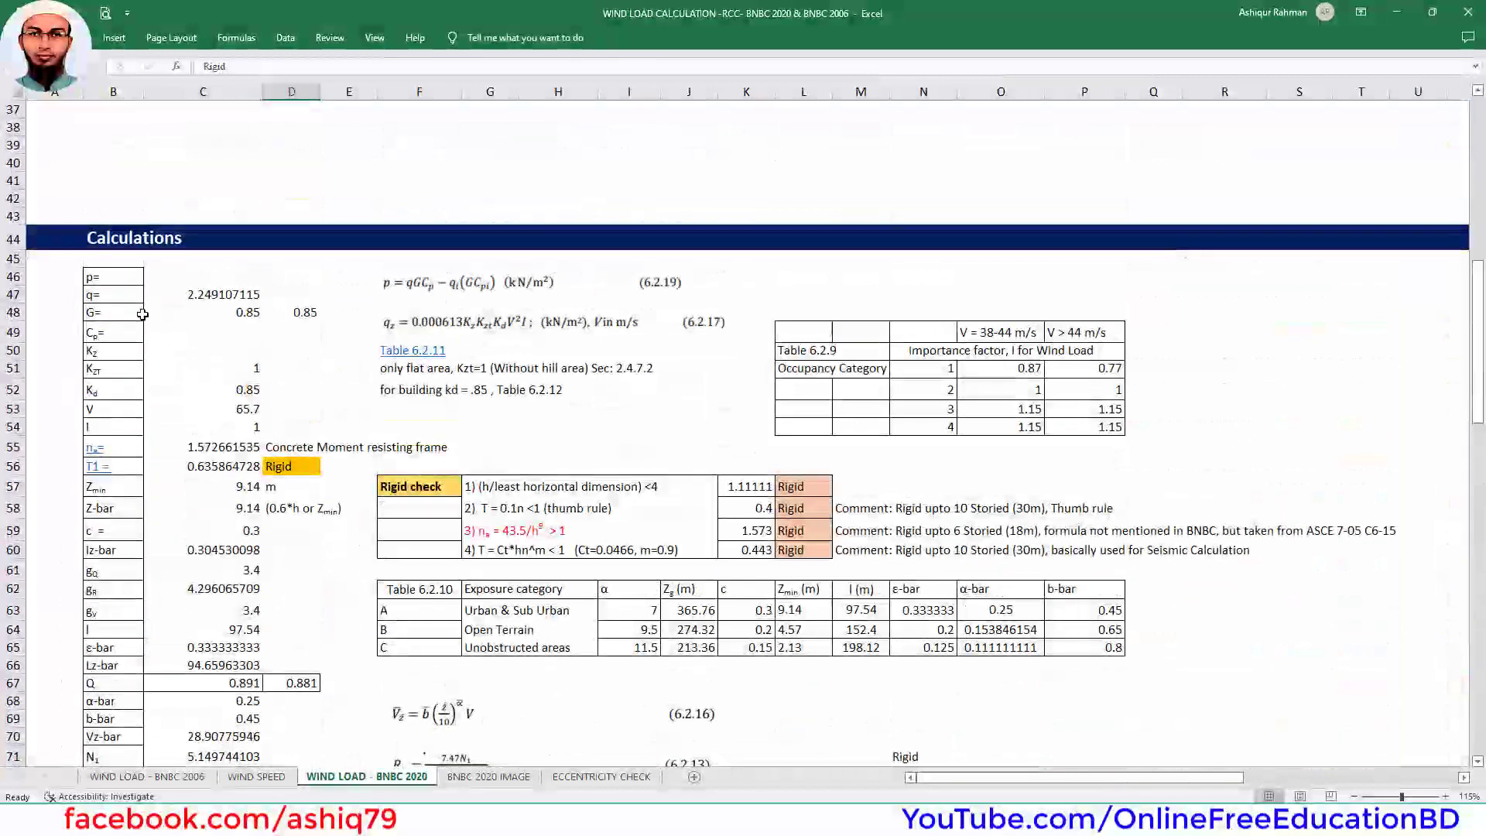
{"action": "left_click", "coordinate": [115, 295]}
{"action": "left_click", "coordinate": [210, 295]}
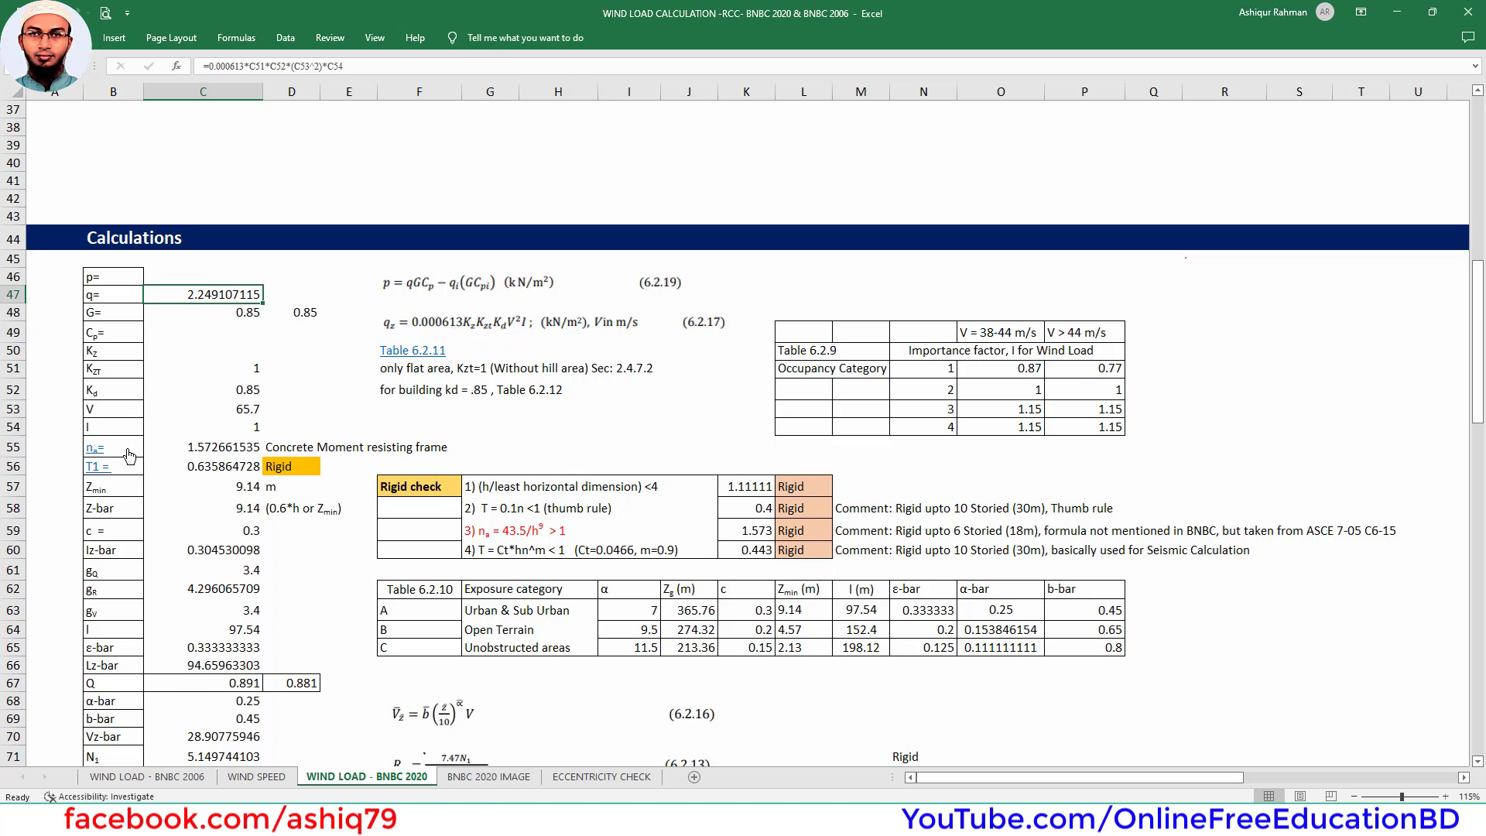
Step: Highlight the Kzt value cell in the Calculations section with a yellow fill
{"action": "left_click", "coordinate": [132, 368]}
{"action": "left_click", "coordinate": [256, 369]}
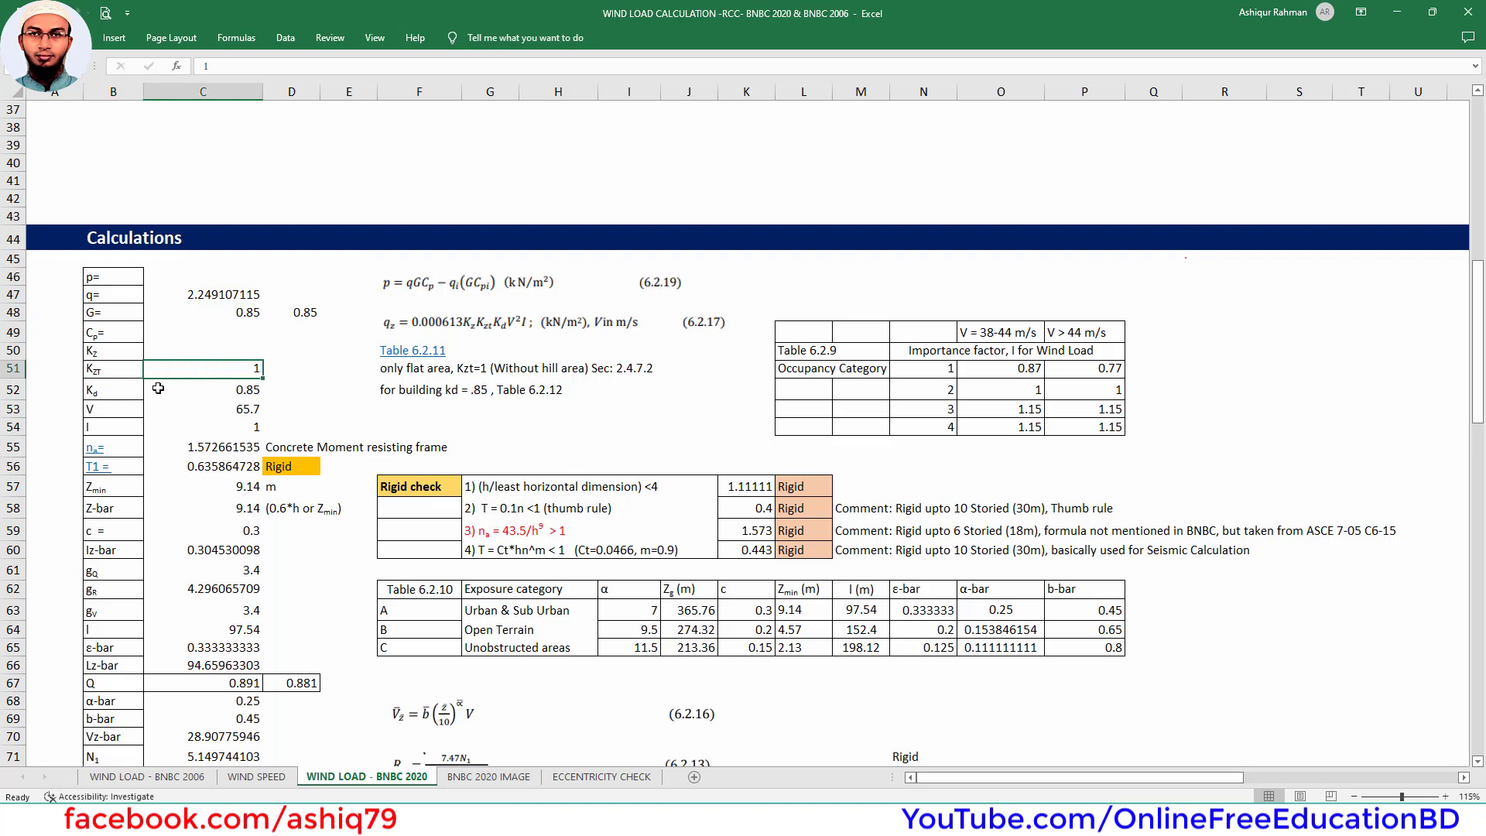
{"action": "left_click", "coordinate": [77, 37]}
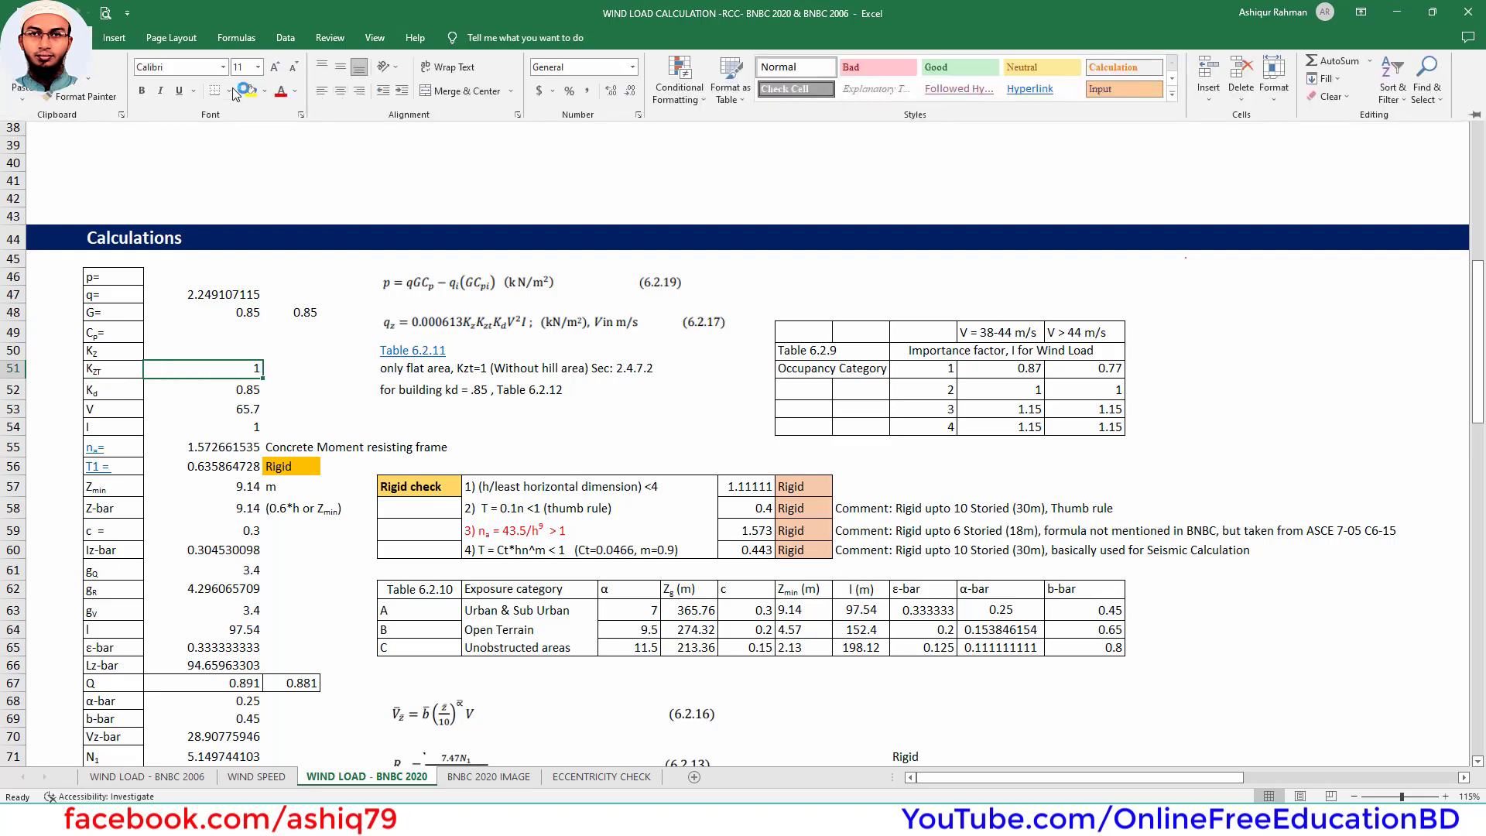
{"action": "left_click", "coordinate": [266, 92]}
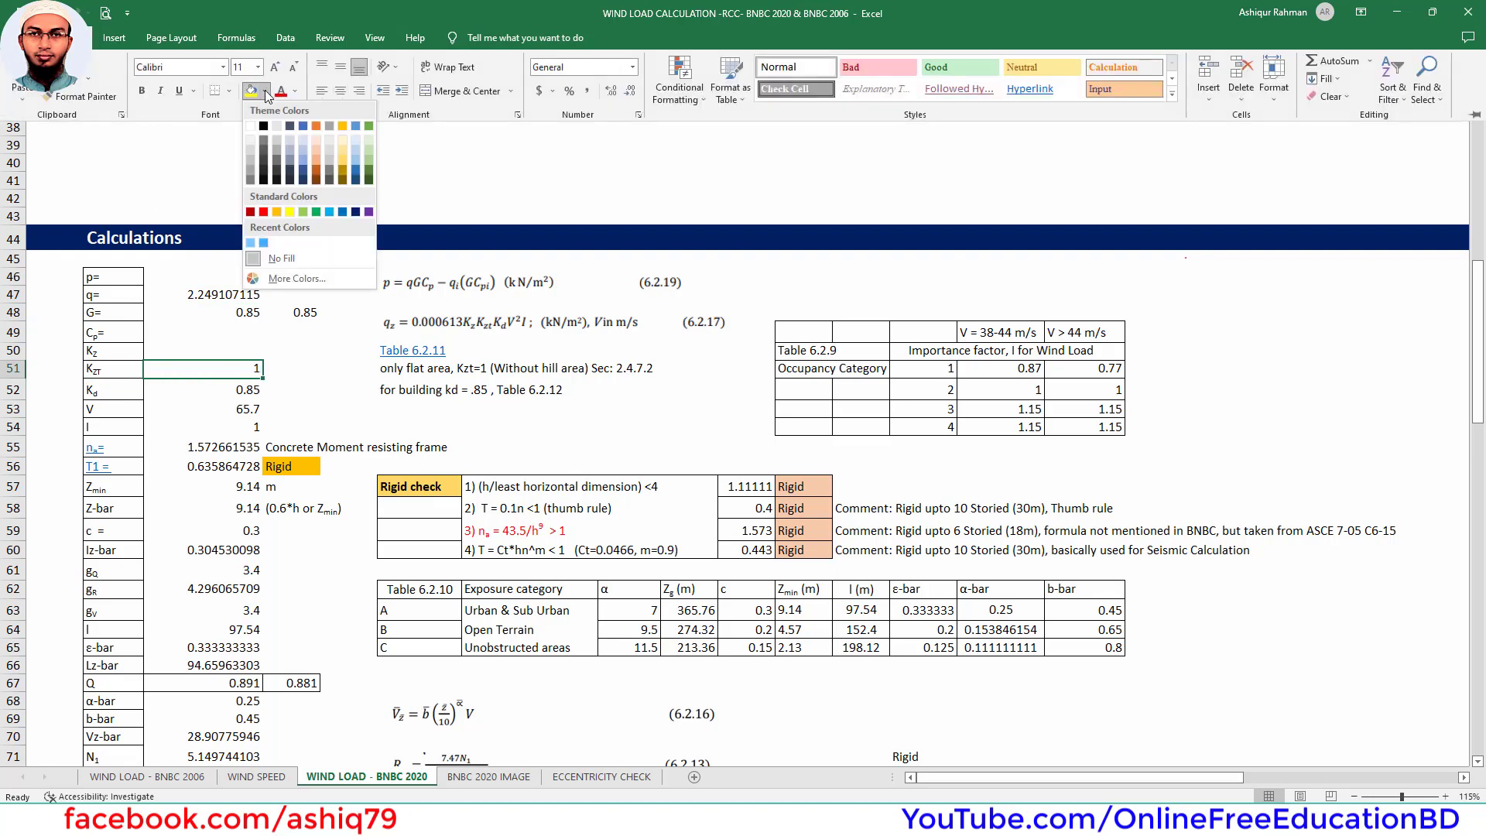
{"action": "left_click", "coordinate": [289, 211]}
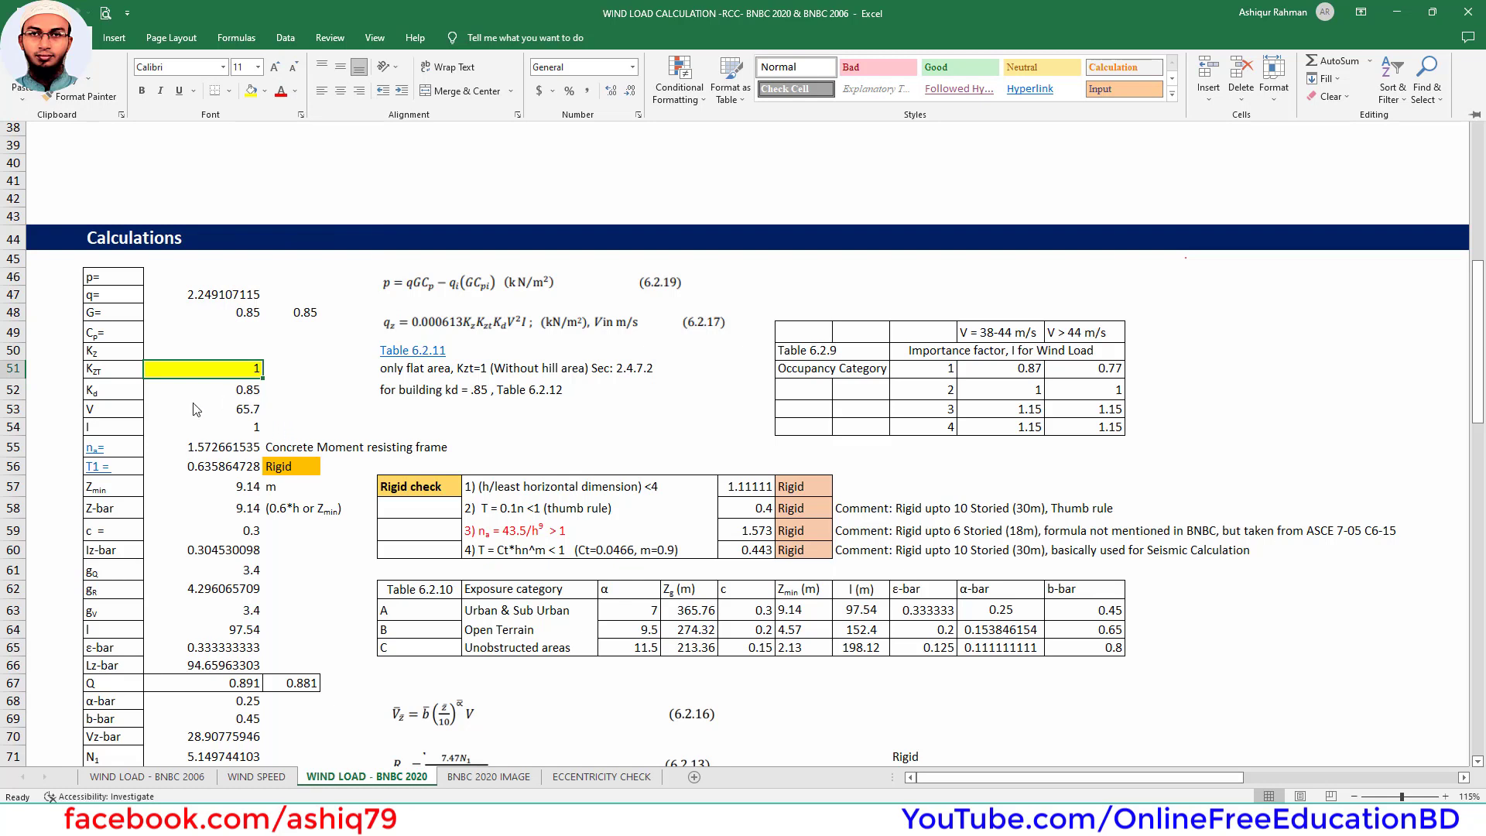
{"action": "left_click", "coordinate": [210, 401]}
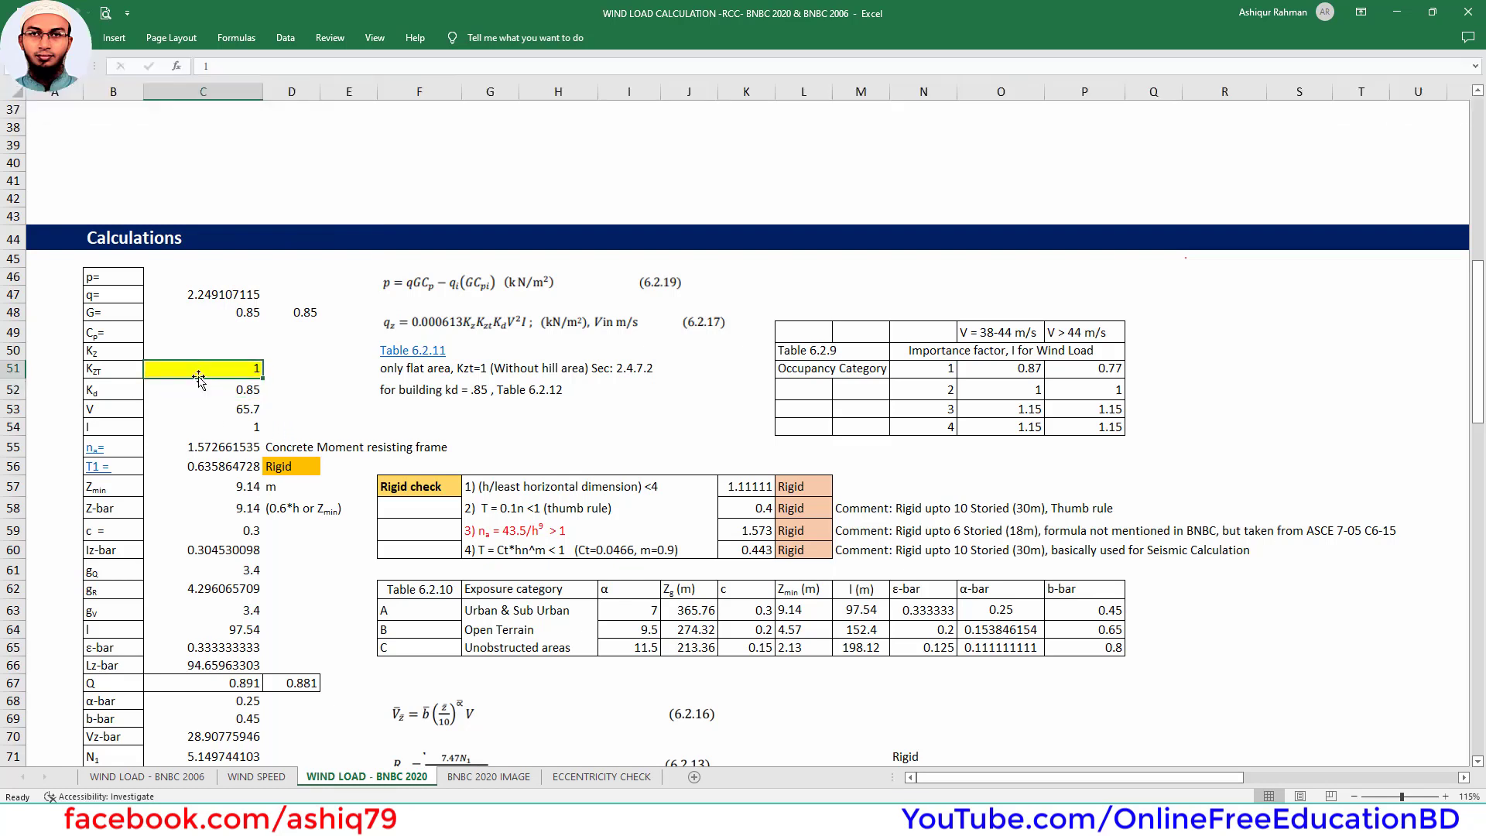
Step: Highlight the Kd value cell in the Calculations section with the same yellow fill
{"action": "left_click", "coordinate": [101, 391]}
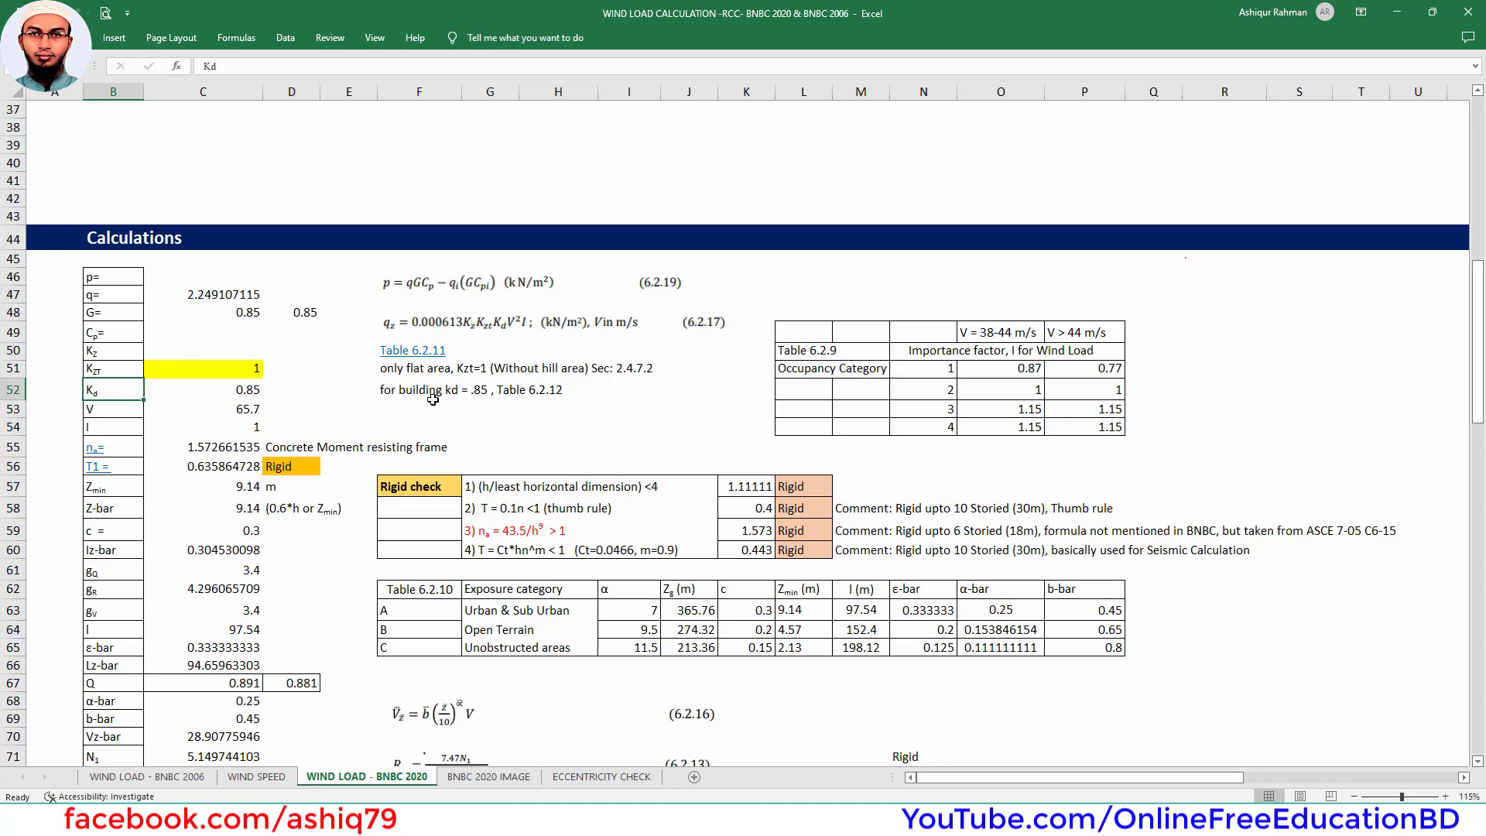
{"action": "left_click", "coordinate": [204, 384]}
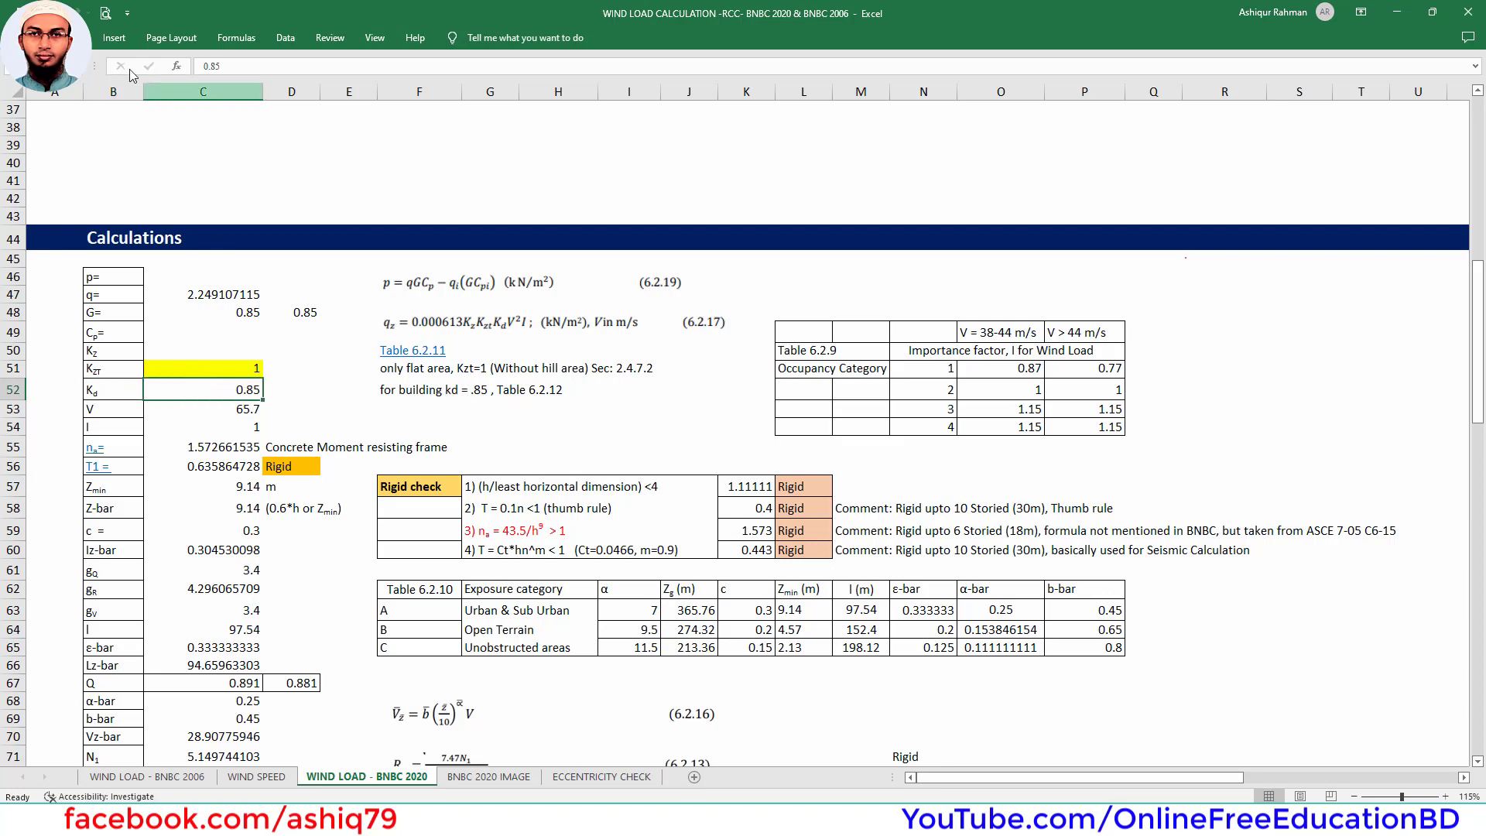
{"action": "key", "text": "ctrl+F1"}
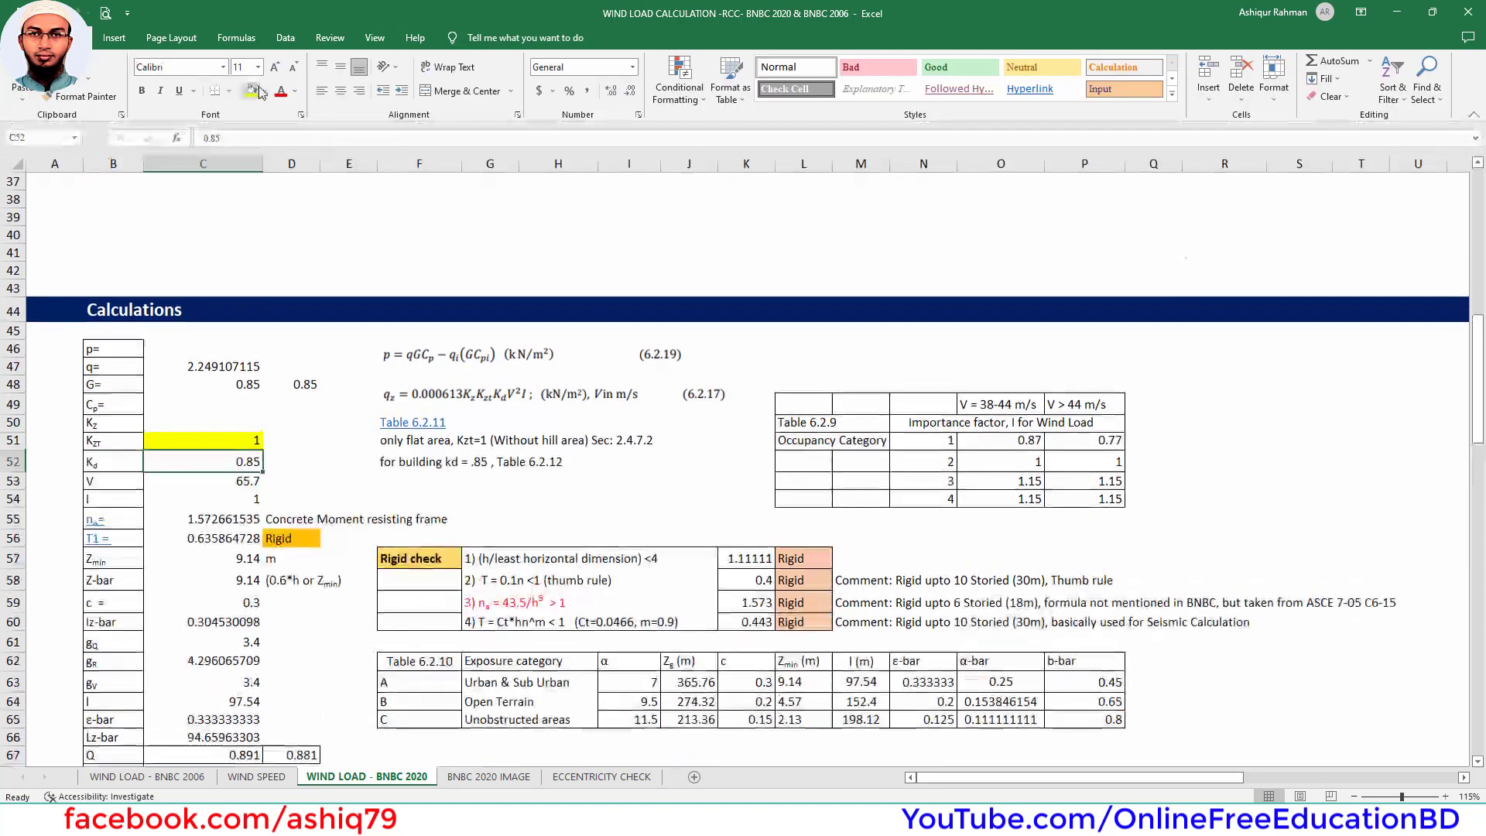
{"action": "left_click", "coordinate": [251, 90]}
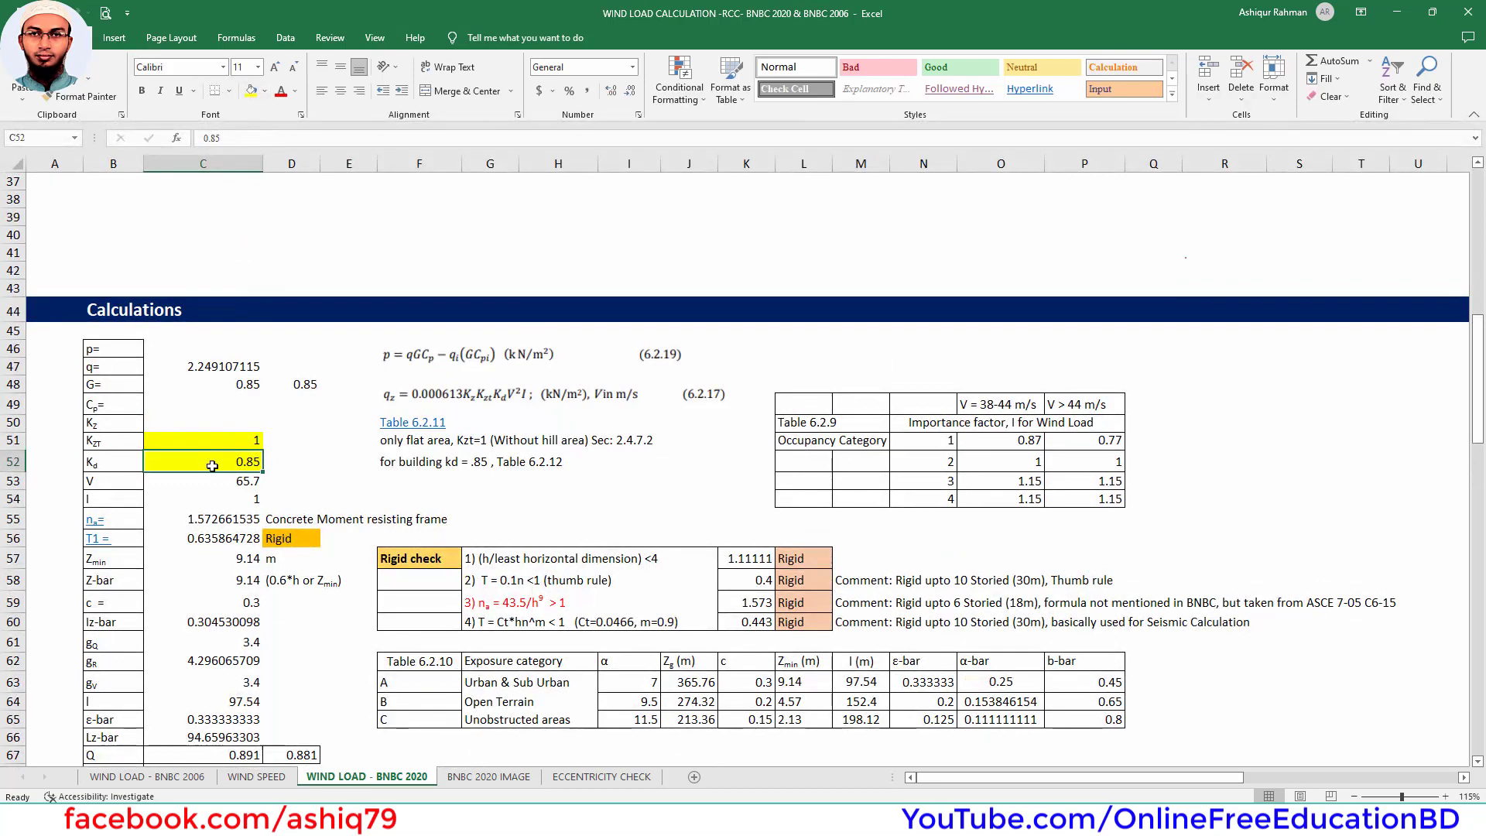
Step: Fill the wind speed V and importance factor I value cells with yellow
{"action": "scroll", "coordinate": [232, 362], "scroll_direction": "down", "scroll_amount": 2}
{"action": "left_click", "coordinate": [224, 375]}
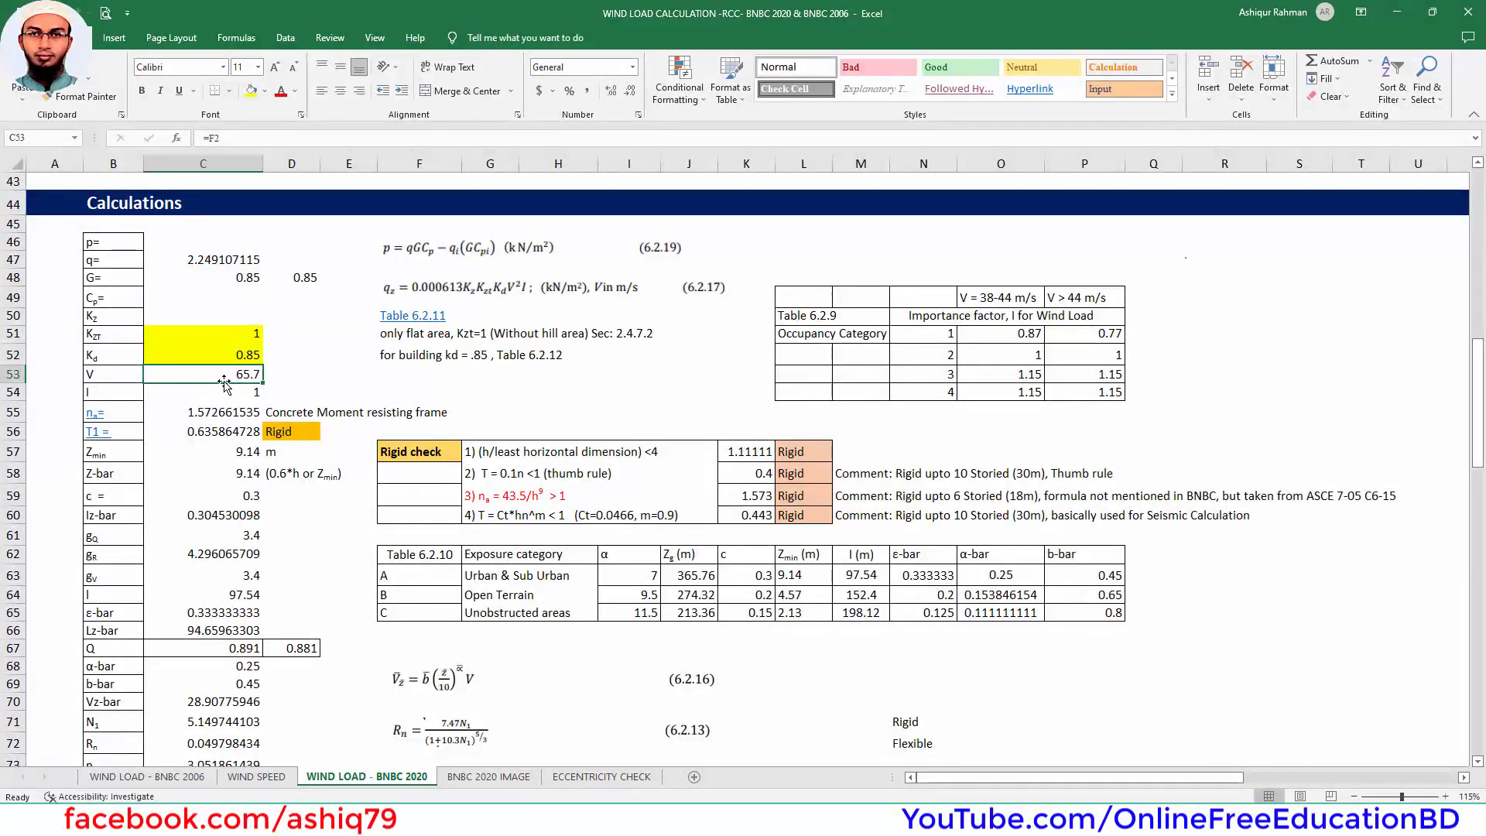
{"action": "left_click", "coordinate": [250, 90]}
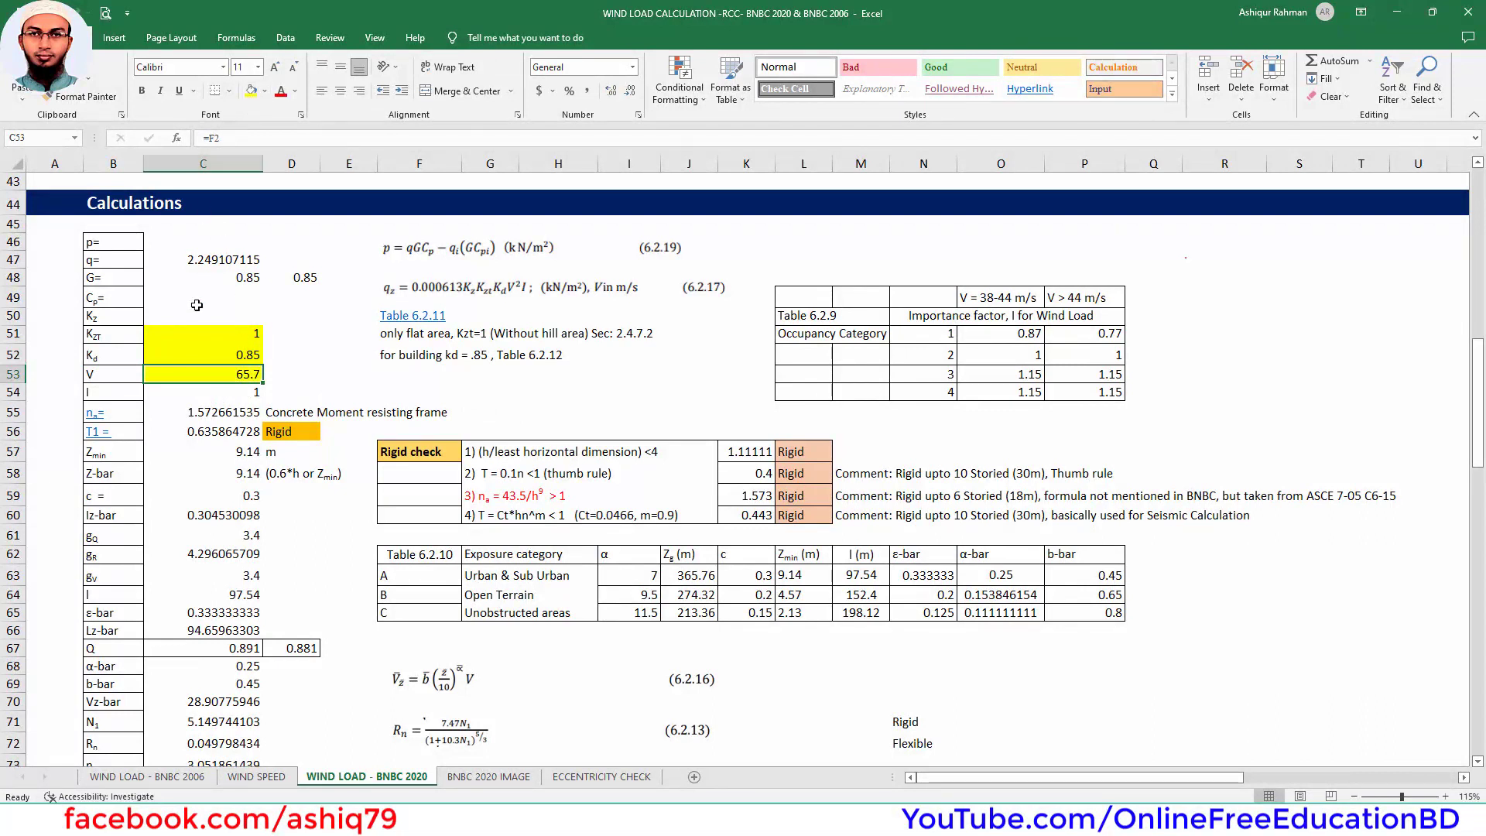
{"action": "left_click", "coordinate": [136, 392]}
{"action": "left_click", "coordinate": [158, 393]}
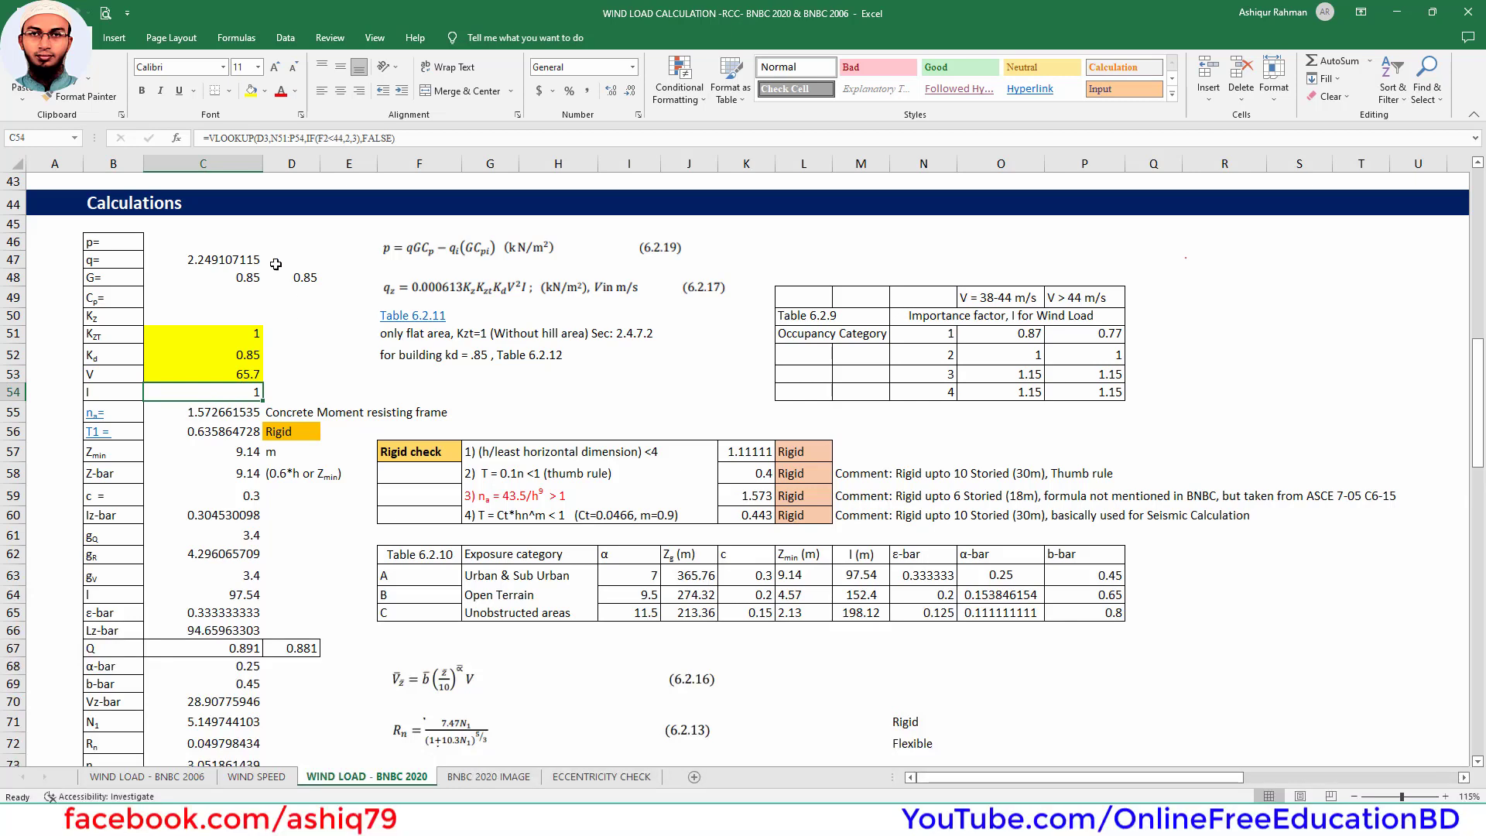
{"action": "left_click", "coordinate": [250, 90]}
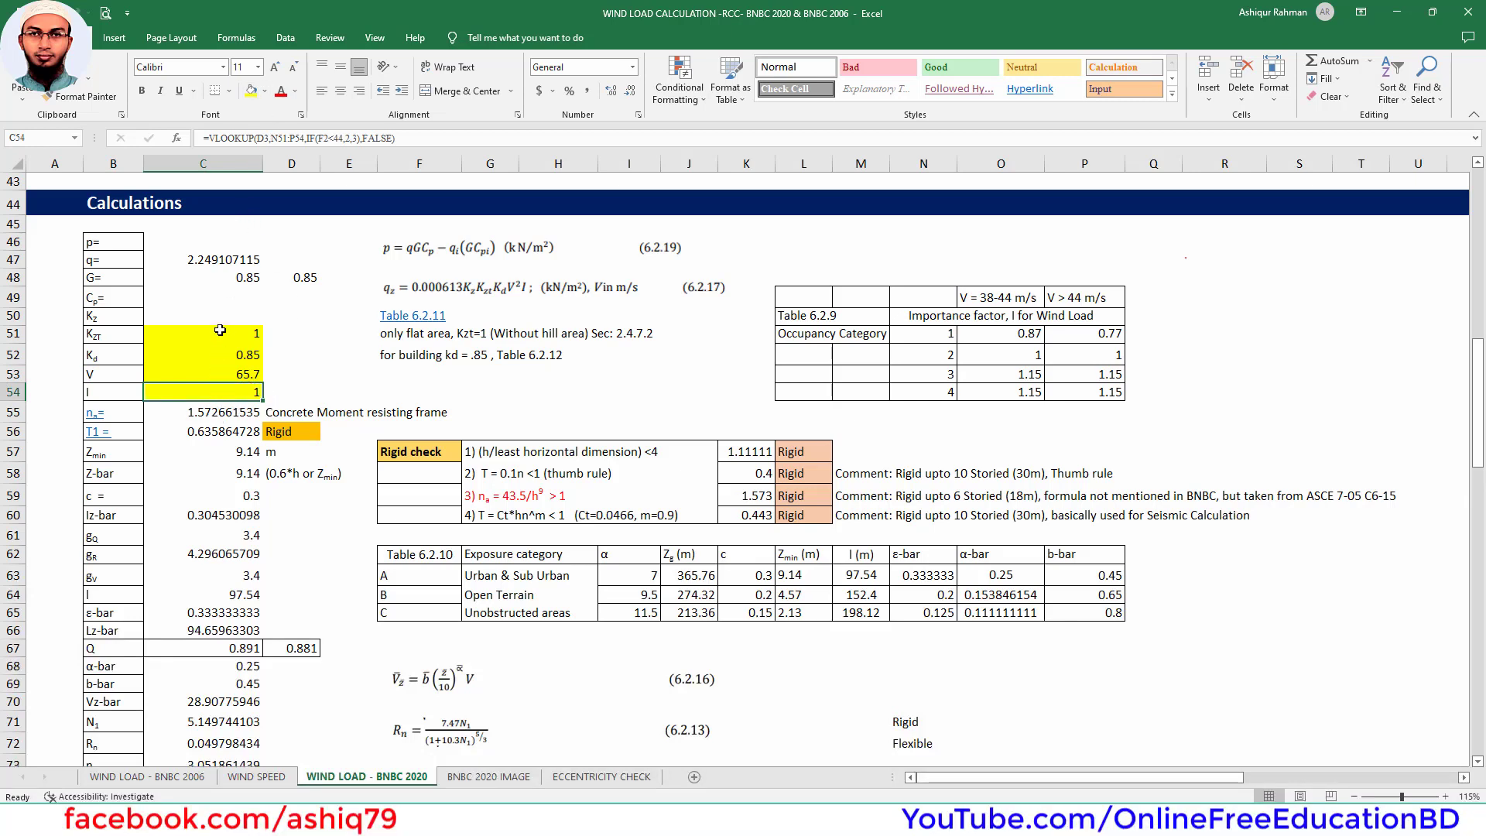
Step: Examine how the q formula in C47 references the highlighted values in C51:C54, leaving the formula as it is
{"action": "left_click", "coordinate": [100, 319]}
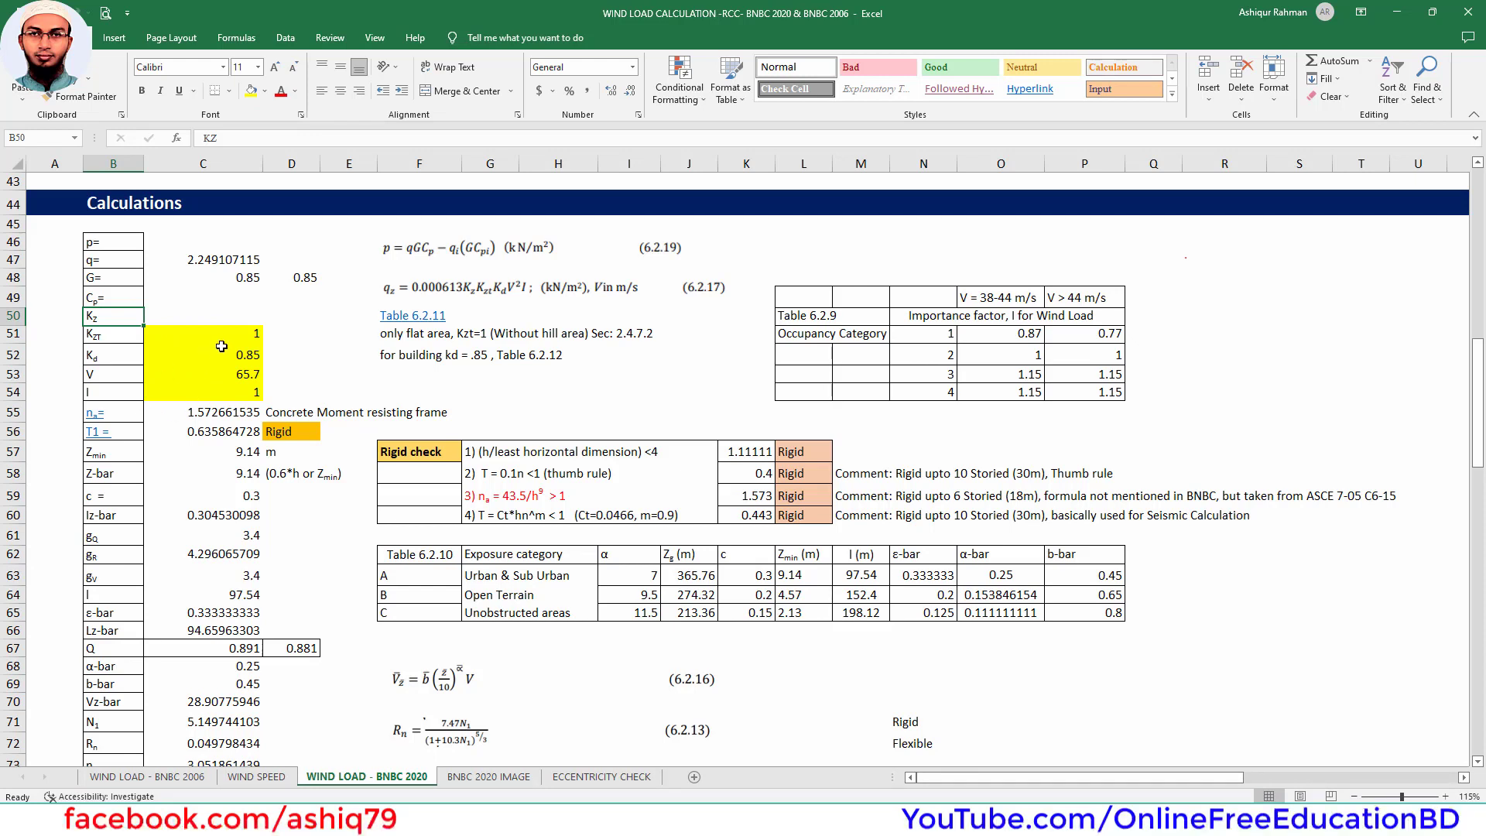
{"action": "left_click_drag", "start_coordinate": [222, 333], "coordinate": [225, 391]}
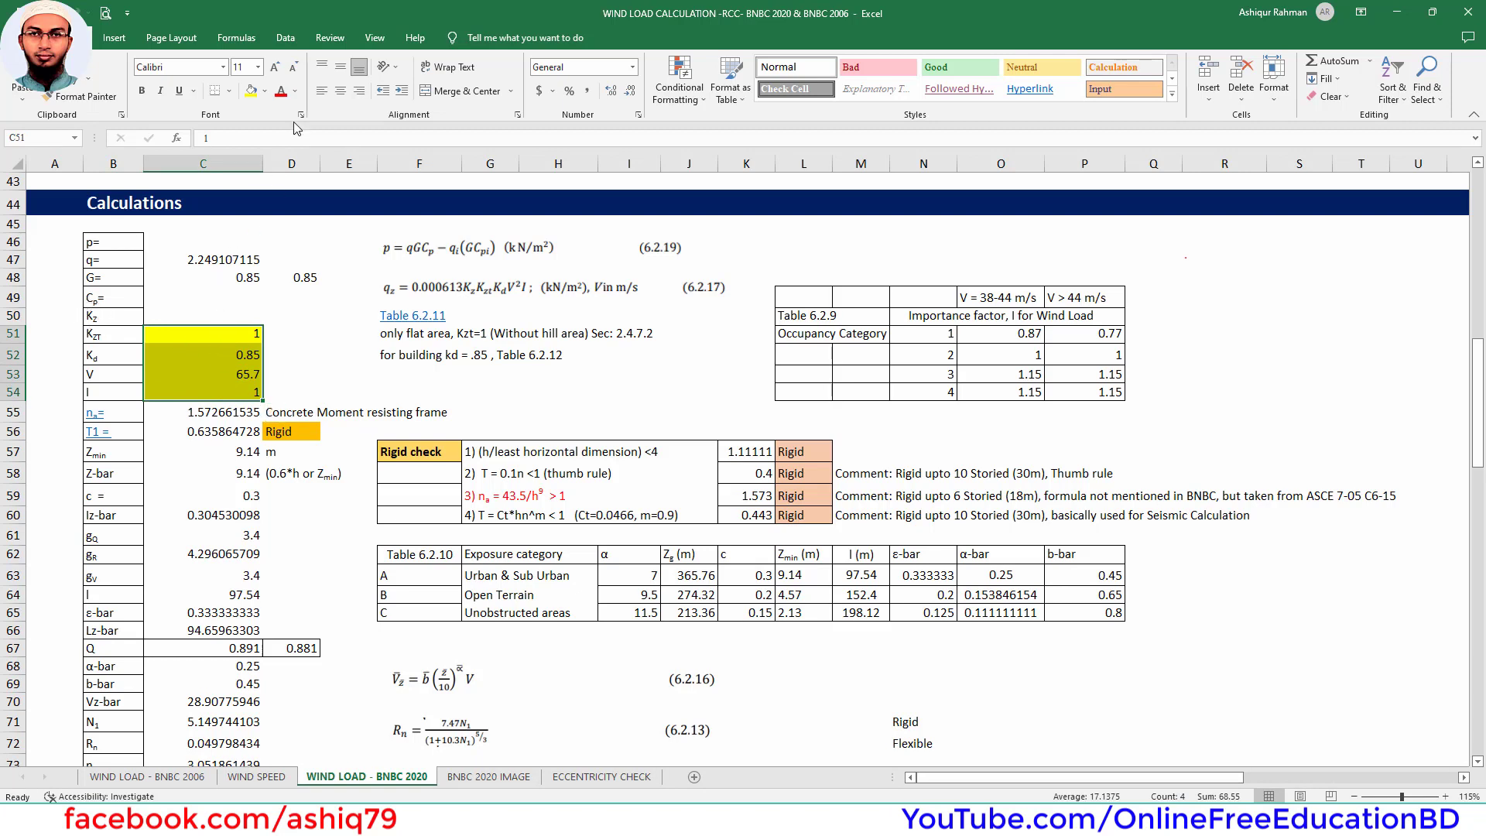
{"action": "left_click", "coordinate": [203, 259]}
{"action": "double_click", "coordinate": [203, 259]}
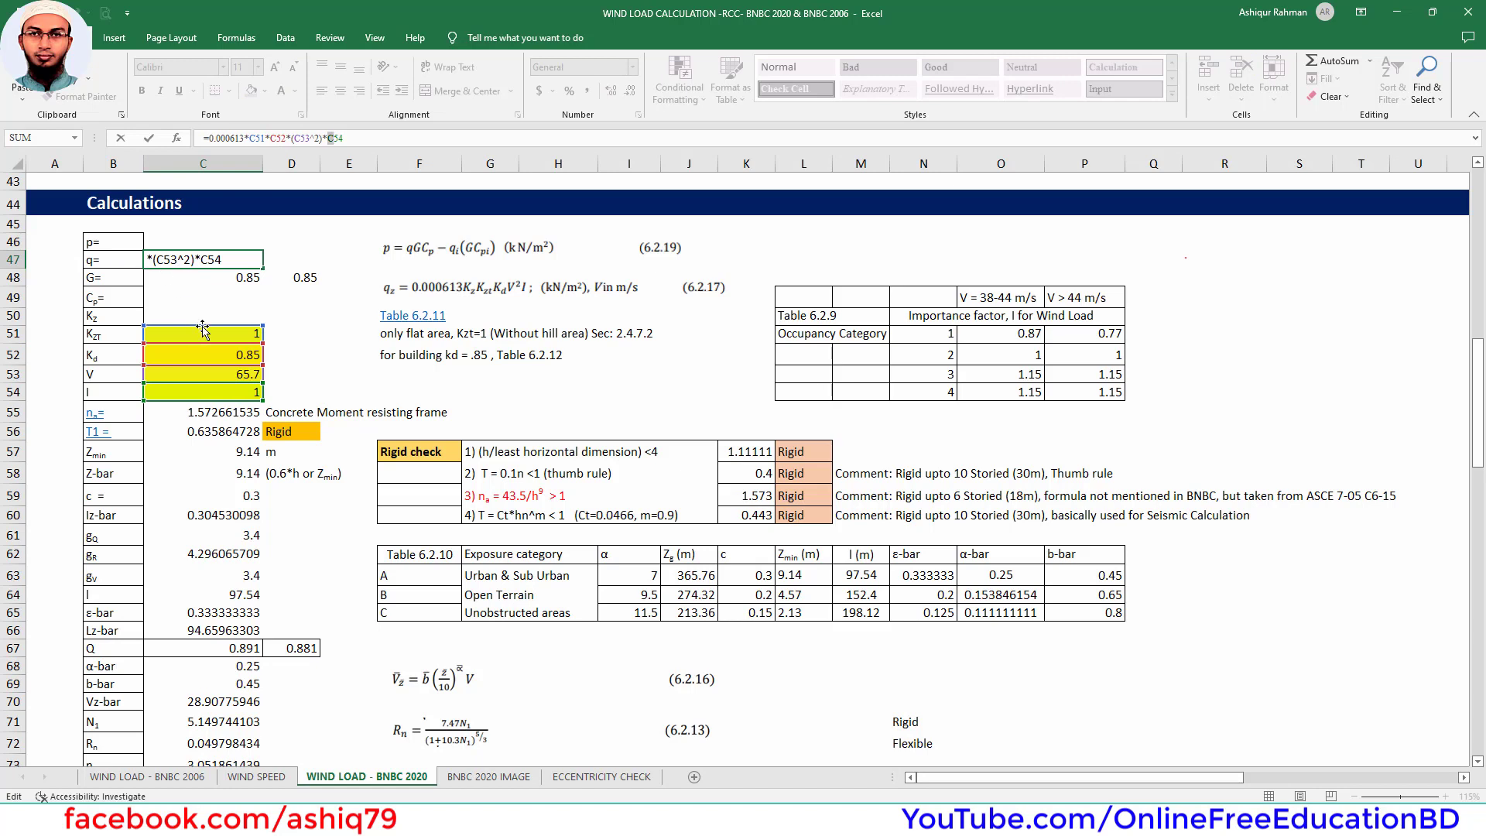
{"action": "key", "text": "Return"}
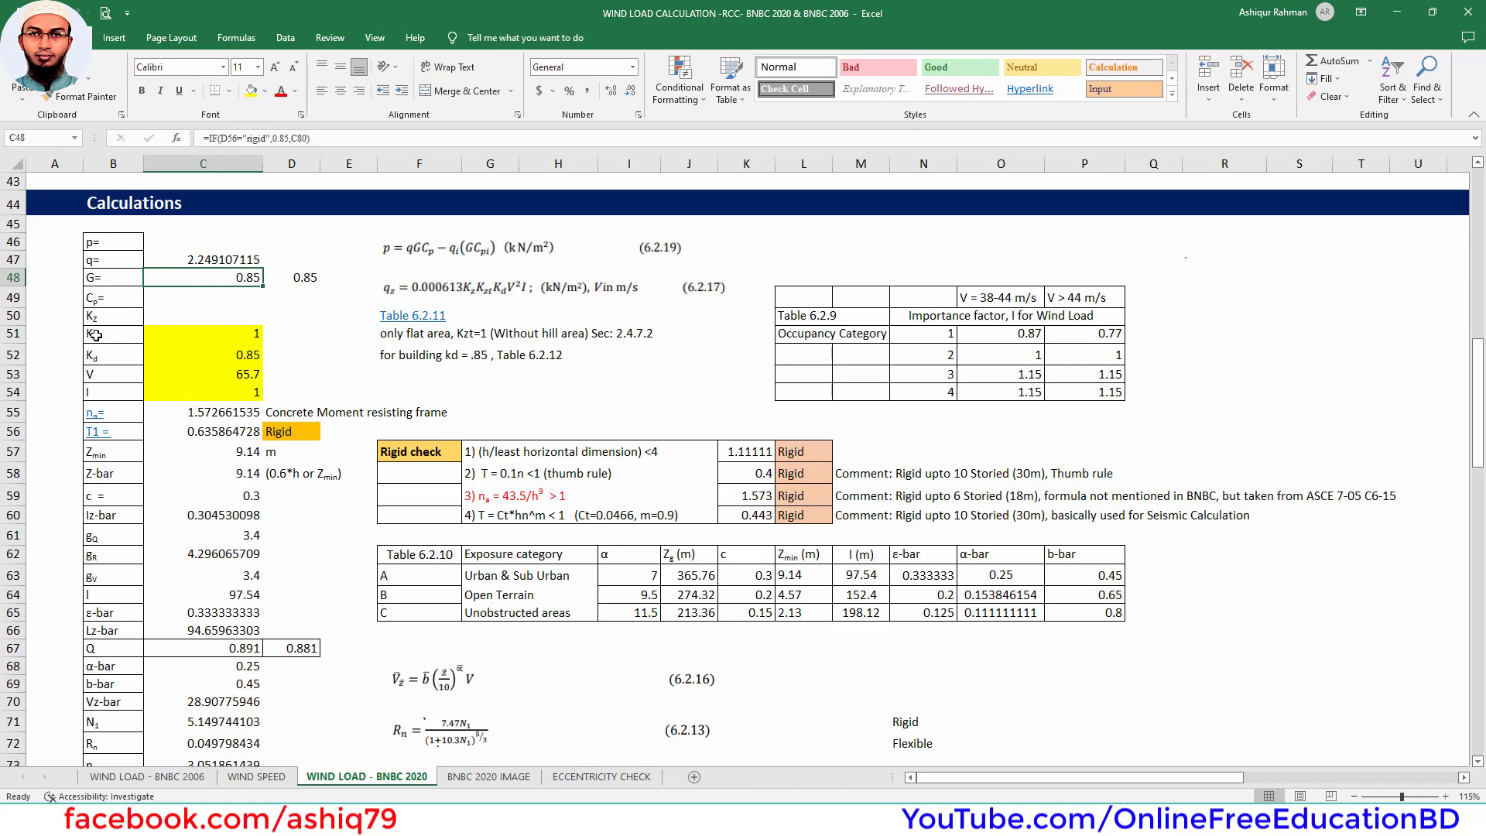
Step: Examine the leeward and windward calculations and the Kz and Kh exposure coefficient tables, and return to the BNBC 2020 IMAGE sheet
{"action": "scroll", "coordinate": [164, 373], "scroll_direction": "down", "scroll_amount": 8}
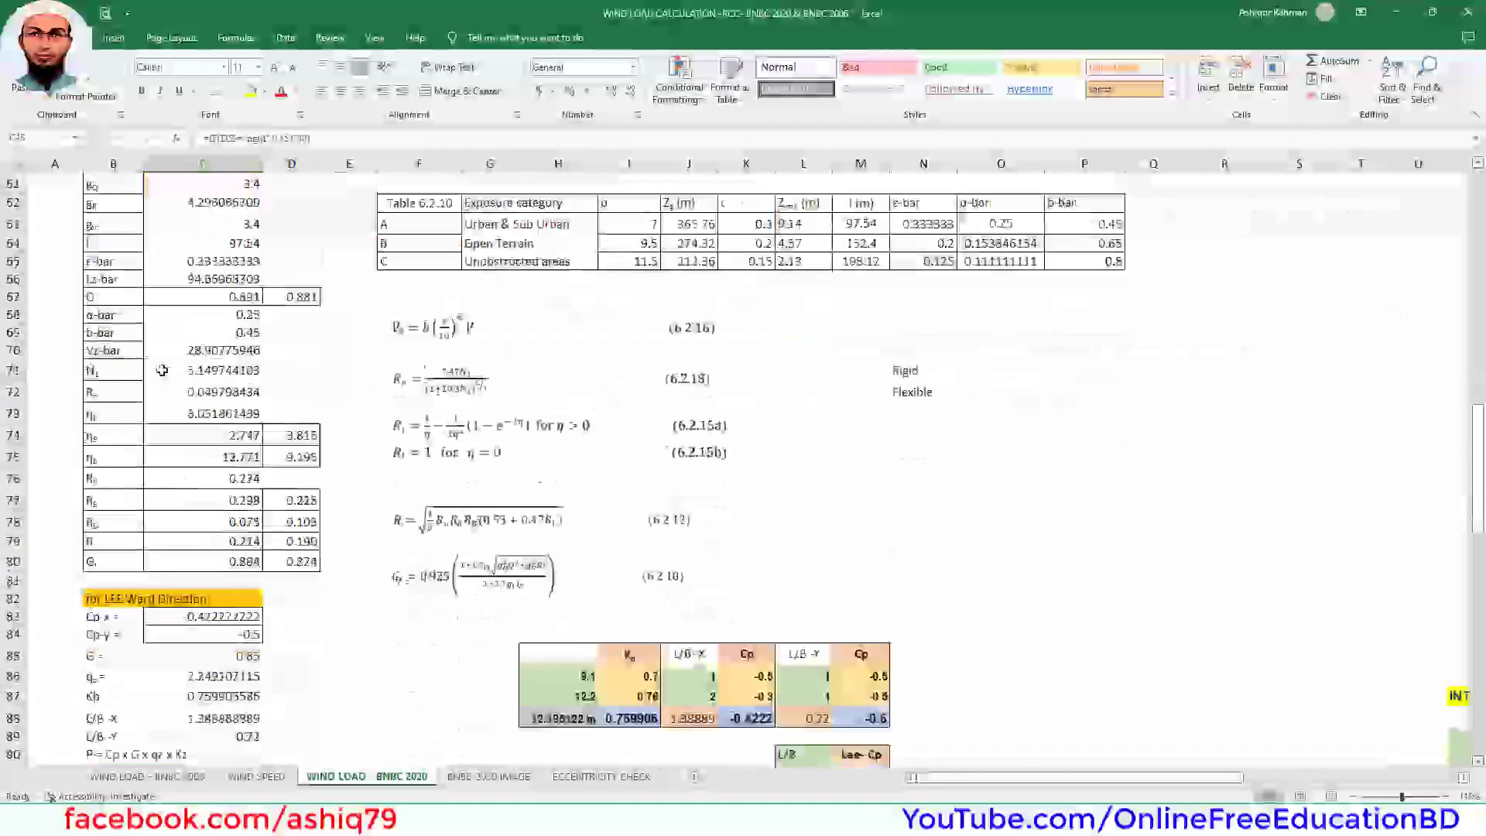
{"action": "scroll", "coordinate": [161, 370], "scroll_direction": "down", "scroll_amount": 1}
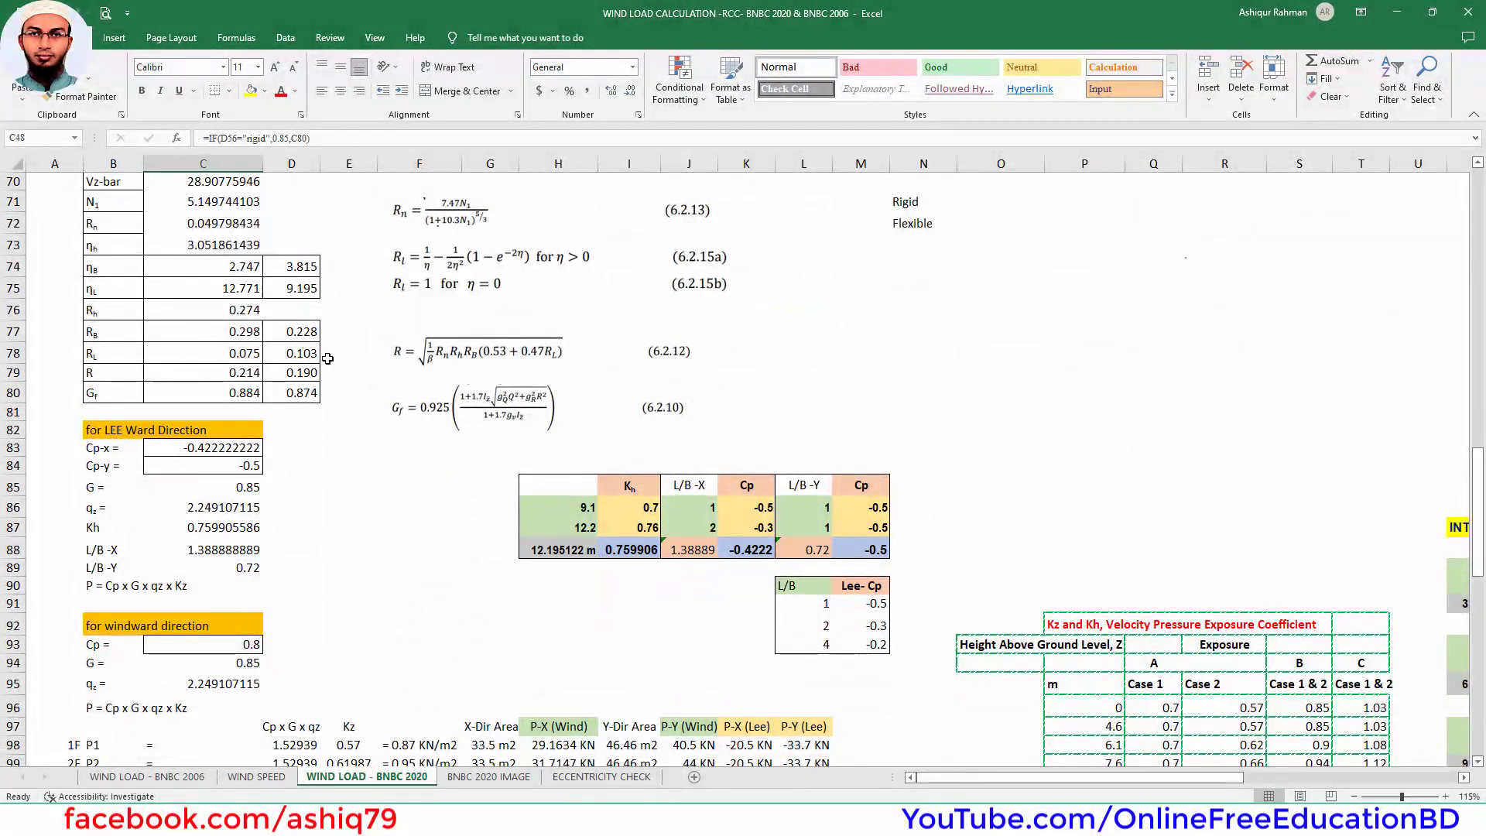
{"action": "scroll", "coordinate": [375, 342], "scroll_direction": "down", "scroll_amount": 2}
{"action": "scroll", "coordinate": [375, 342], "scroll_direction": "down", "scroll_amount": 3}
{"action": "scroll", "coordinate": [591, 431], "scroll_direction": "down", "scroll_amount": 2}
{"action": "scroll", "coordinate": [970, 773], "scroll_direction": "right", "scroll_amount": 5}
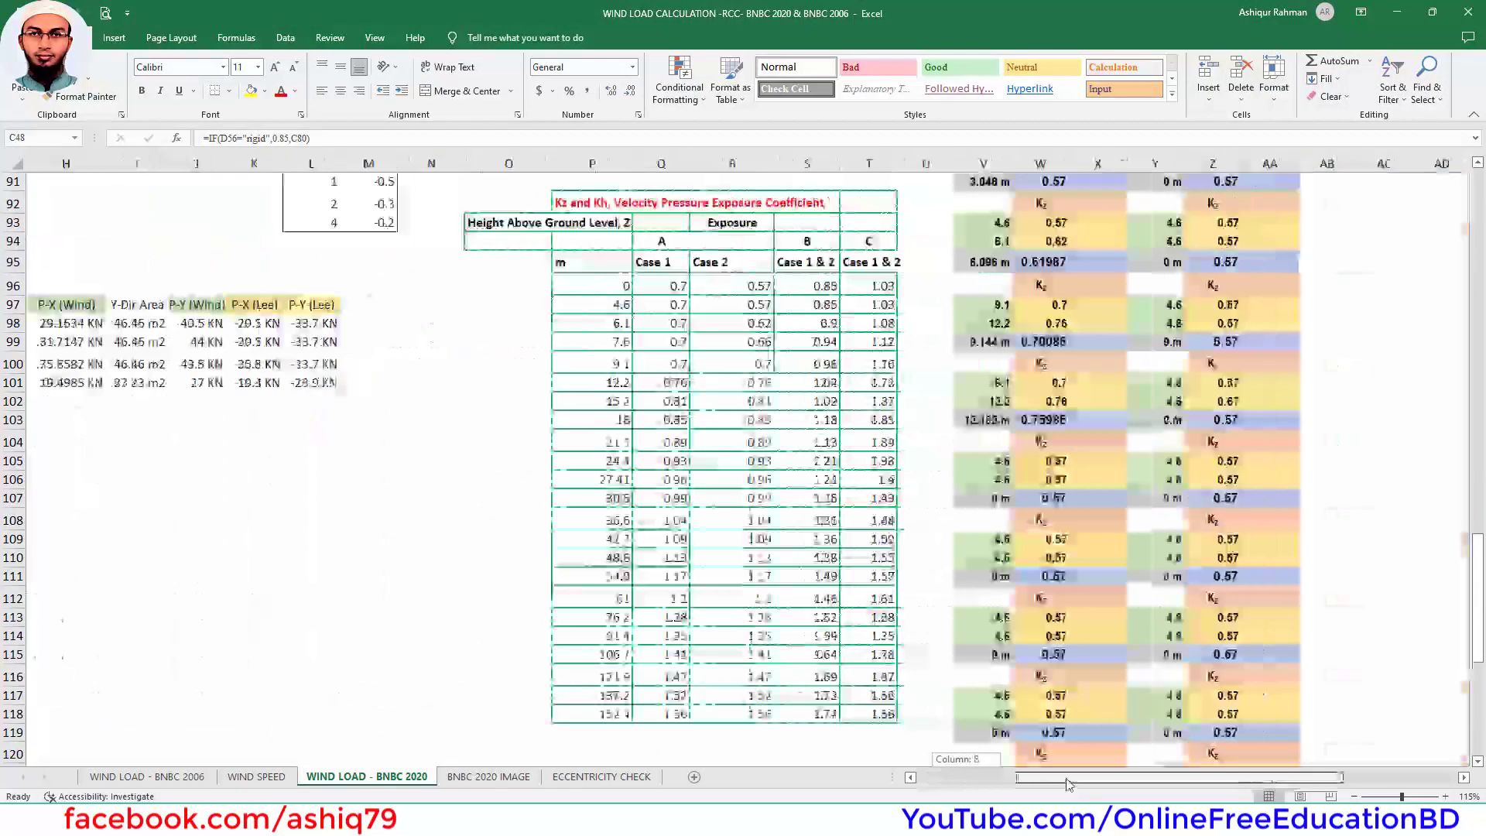
{"action": "scroll", "coordinate": [917, 660], "scroll_direction": "up", "scroll_amount": 2}
{"action": "left_click", "coordinate": [472, 777]}
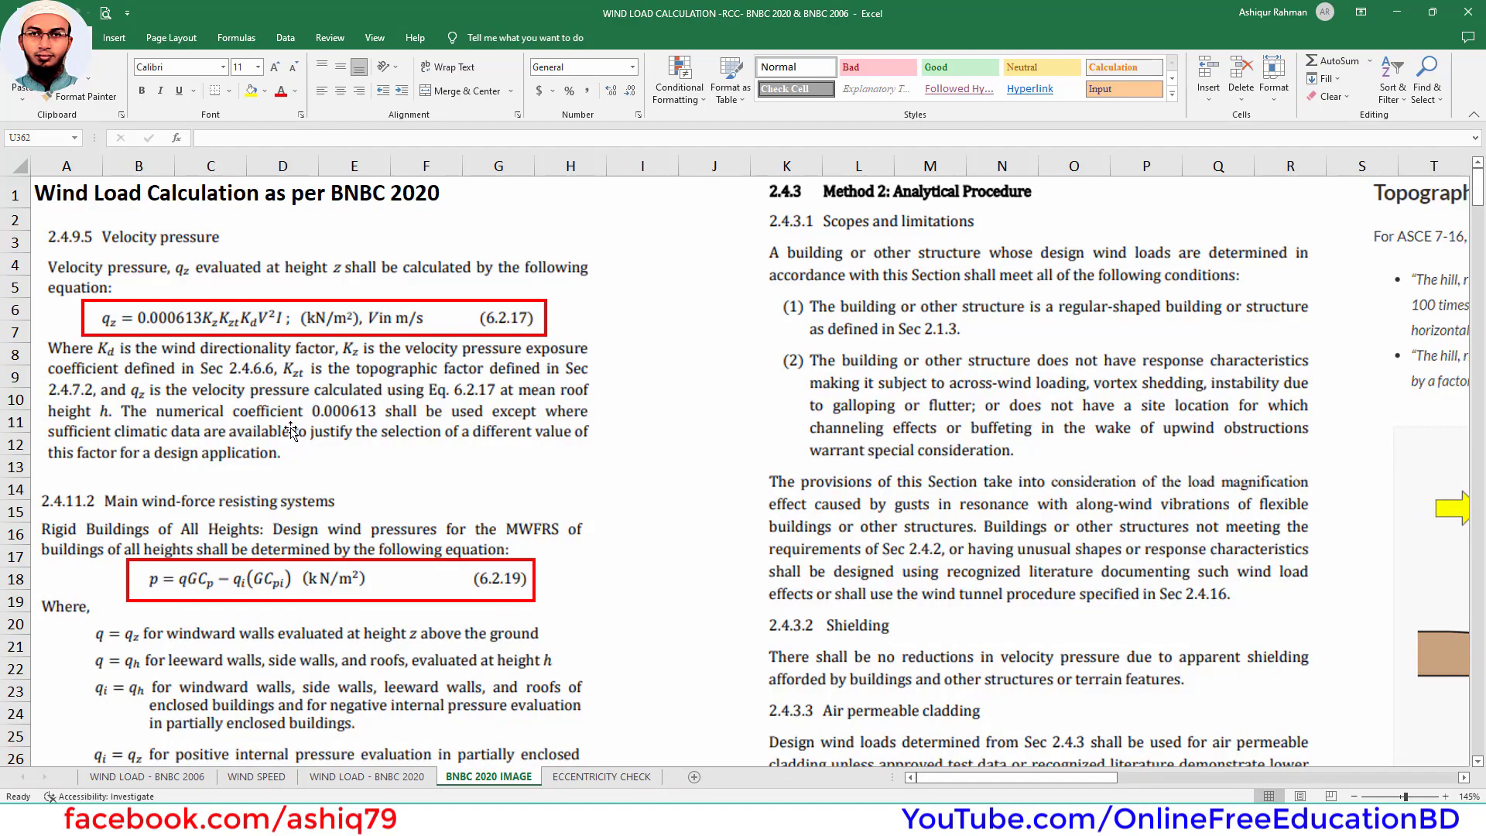
Step: Examine Table 6.2.11, Velocity Pressure Exposure Coefficients Kh and Kz, across the heights and exposure categories A, B and C
{"action": "scroll", "coordinate": [288, 426], "scroll_direction": "down", "scroll_amount": 6}
{"action": "scroll", "coordinate": [288, 422], "scroll_direction": "down", "scroll_amount": 7}
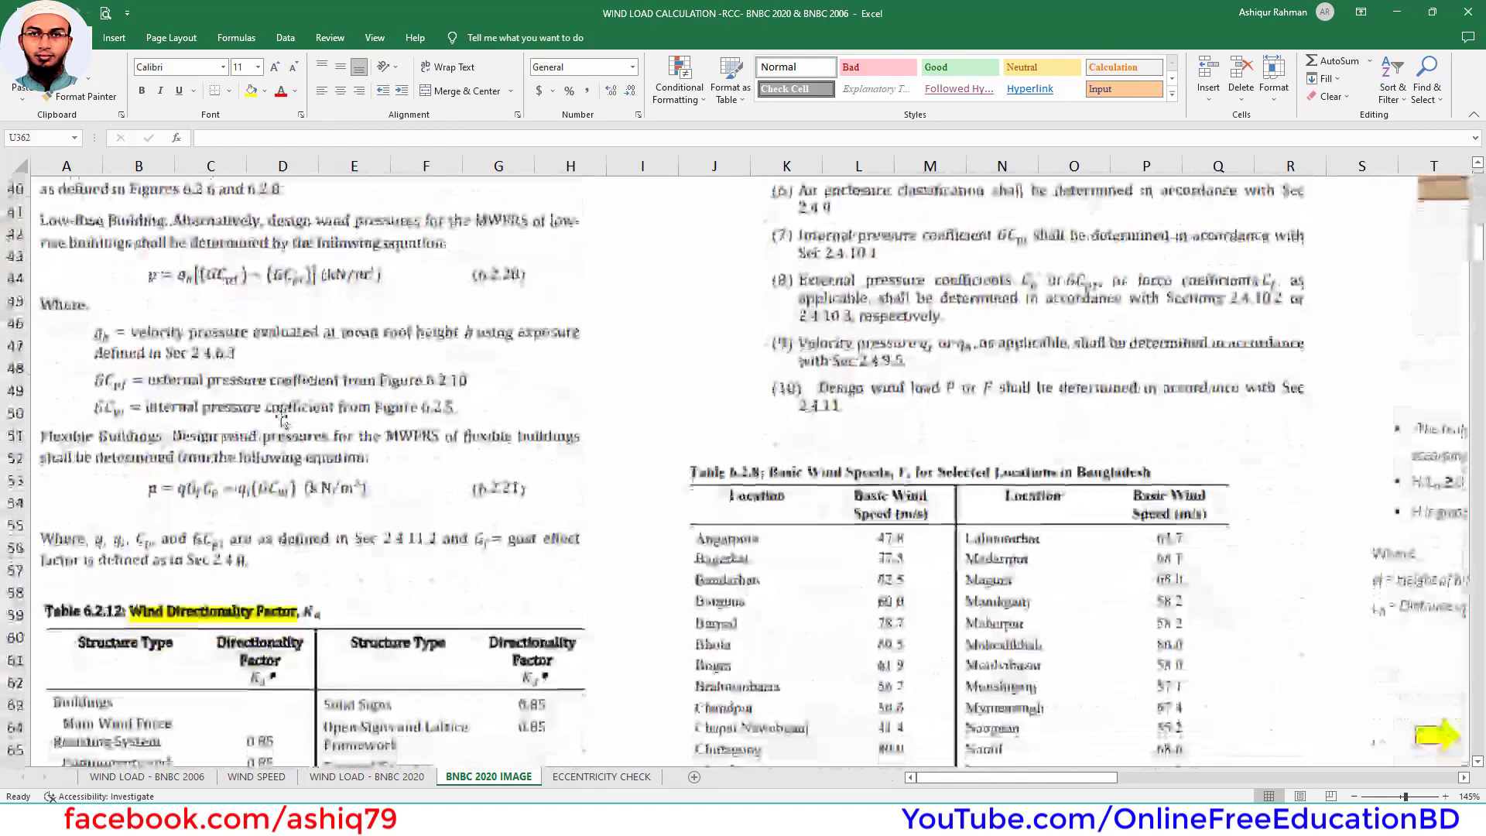
{"action": "scroll", "coordinate": [271, 393], "scroll_direction": "down", "scroll_amount": 17}
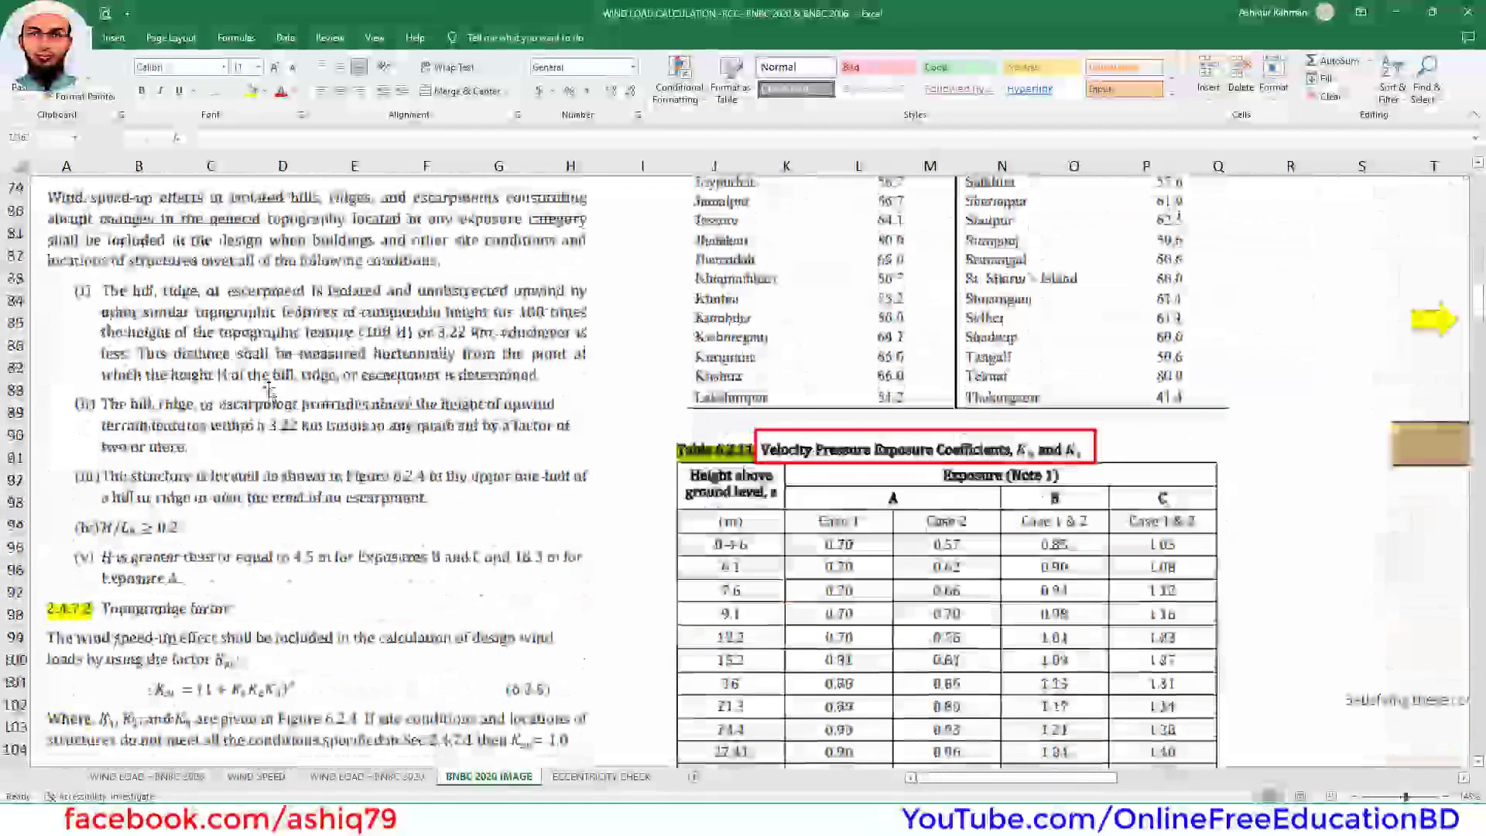
{"action": "scroll", "coordinate": [268, 391], "scroll_direction": "up", "scroll_amount": 2}
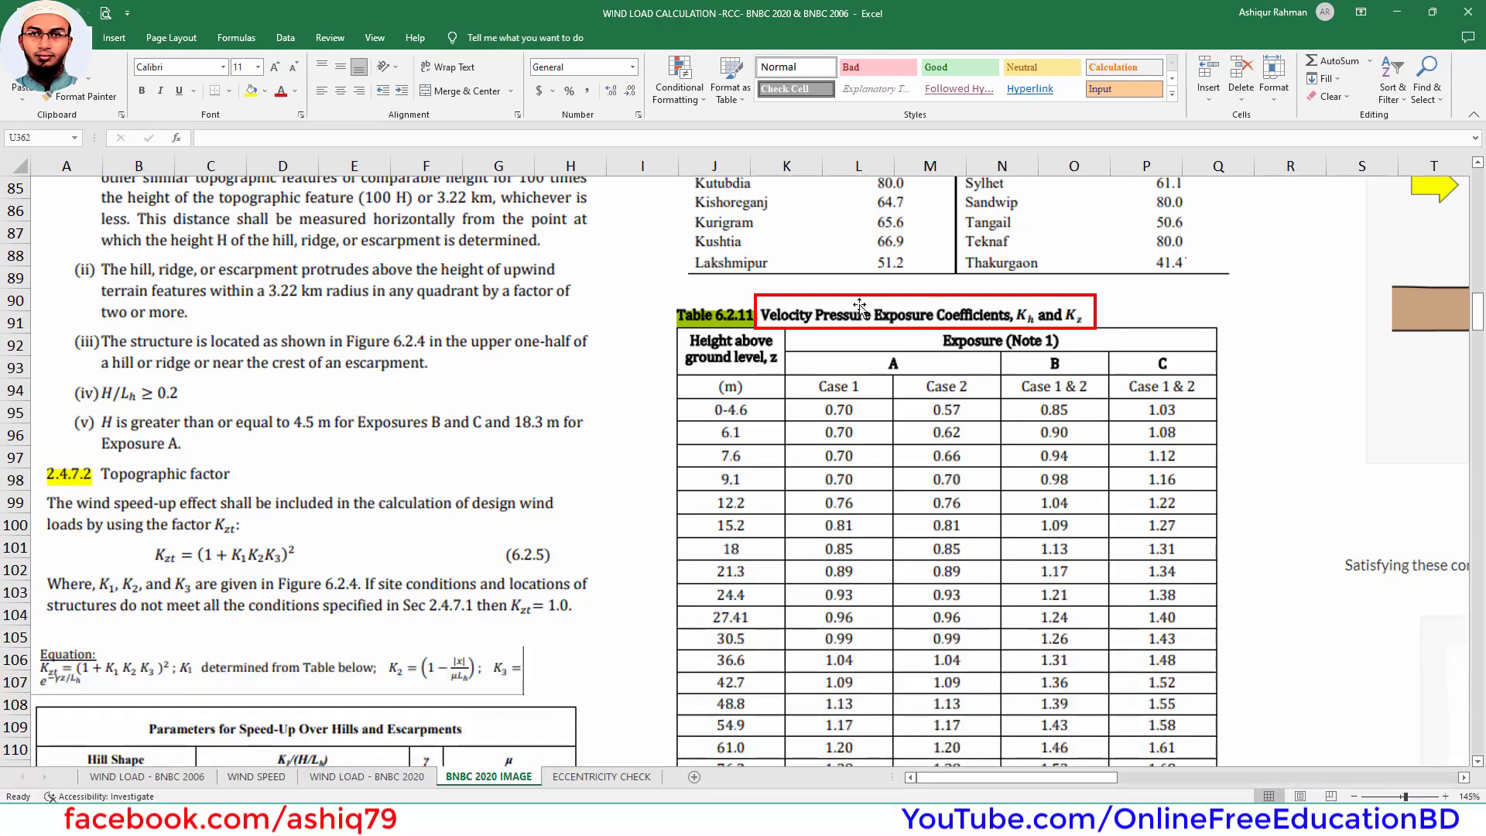
{"action": "scroll", "coordinate": [863, 309], "scroll_direction": "down", "scroll_amount": 1}
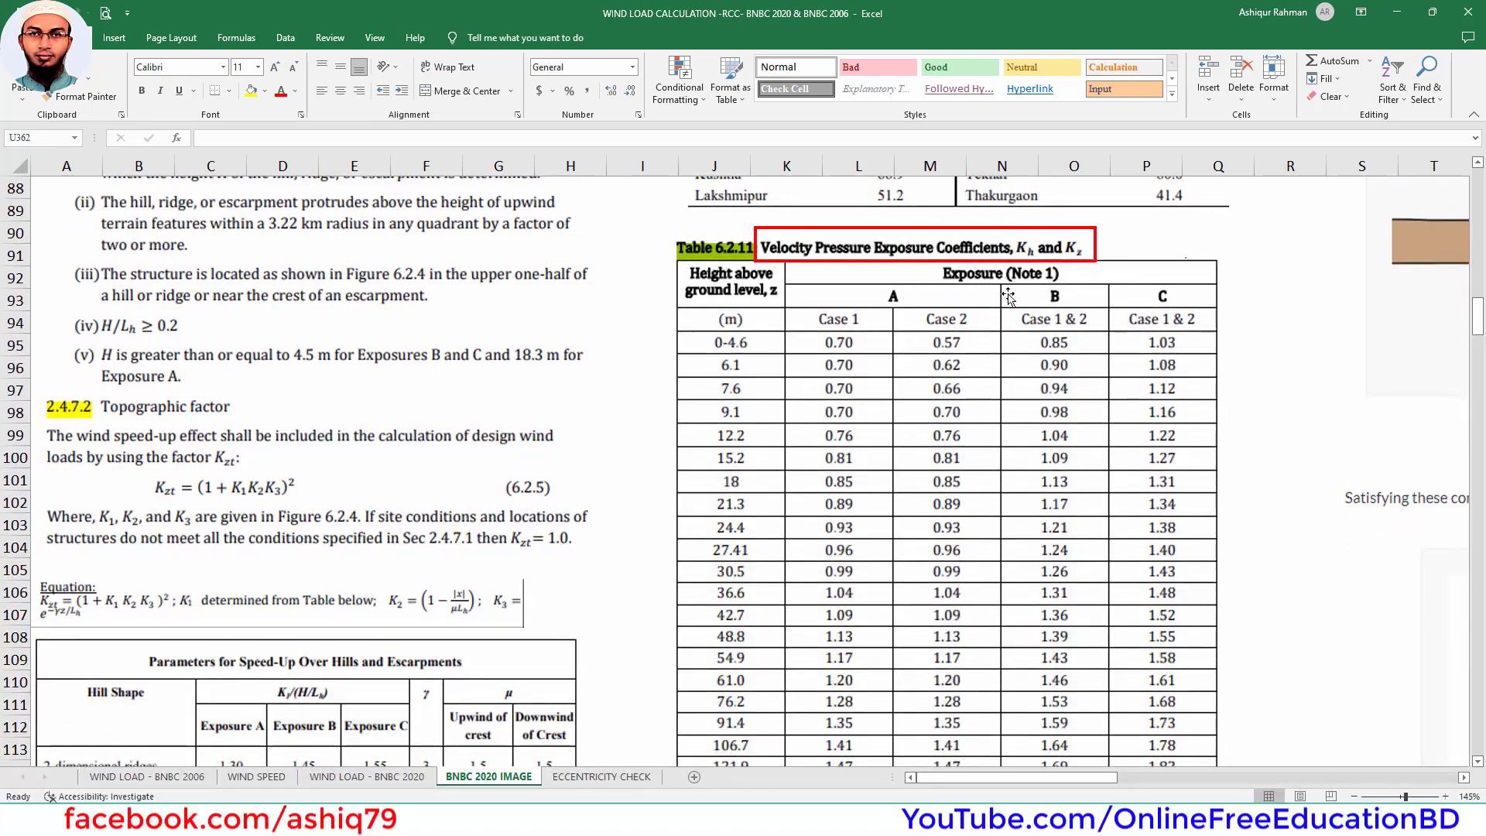
{"action": "scroll", "coordinate": [743, 371], "scroll_direction": "down", "scroll_amount": 1}
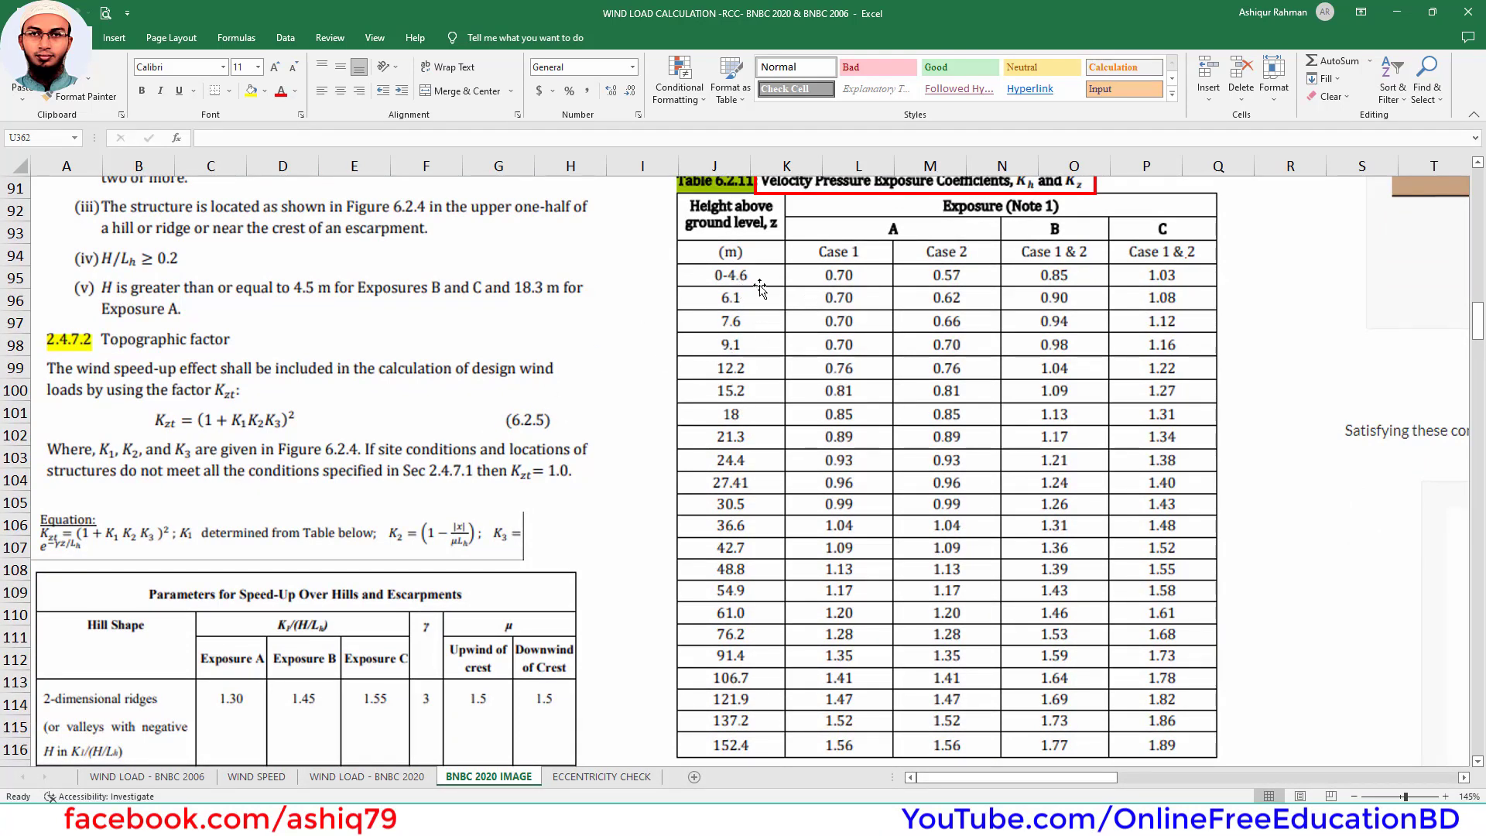
{"action": "scroll", "coordinate": [946, 276], "scroll_direction": "up", "scroll_amount": 1}
{"action": "scroll", "coordinate": [946, 275], "scroll_direction": "up", "scroll_amount": 1}
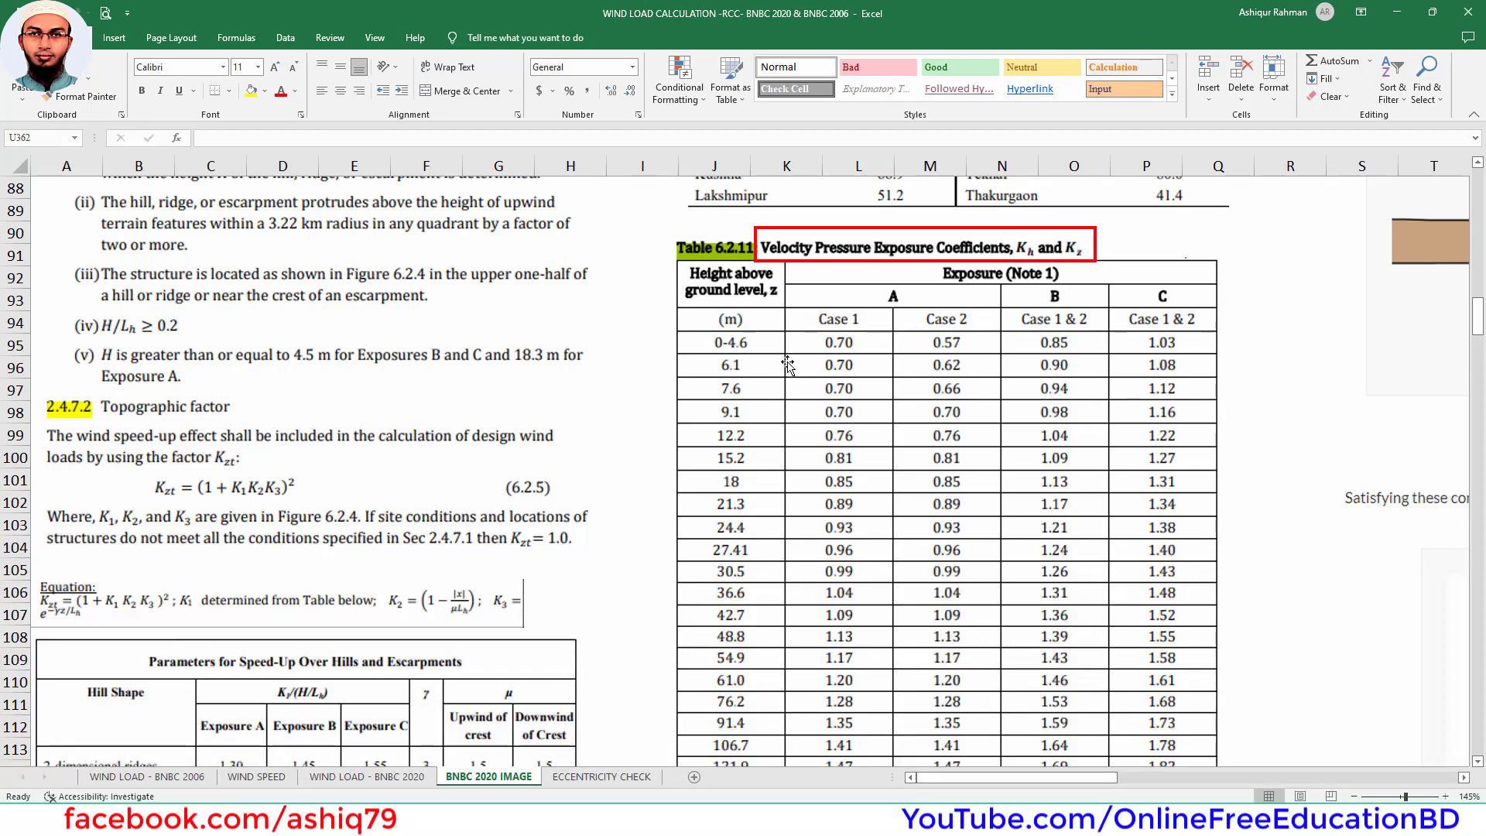
{"action": "scroll", "coordinate": [766, 426], "scroll_direction": "down", "scroll_amount": 1}
{"action": "scroll", "coordinate": [769, 410], "scroll_direction": "up", "scroll_amount": 1}
Step: Sketch in red beside Table 6.2.11 a building on its ground line with a windward pressure profile, arrows and a 4.6 height mark
{"action": "mouse_move", "coordinate": [572, 304]}
{"action": "left_mouse_down"}
{"action": "mouse_move", "coordinate": [573, 372]}
{"action": "mouse_move", "coordinate": [617, 422]}
{"action": "left_mouse_up"}
{"action": "mouse_move", "coordinate": [573, 305]}
{"action": "left_mouse_down"}
{"action": "mouse_move", "coordinate": [626, 304]}
{"action": "mouse_move", "coordinate": [624, 421]}
{"action": "mouse_move", "coordinate": [608, 424]}
{"action": "mouse_move", "coordinate": [621, 427]}
{"action": "left_mouse_up"}
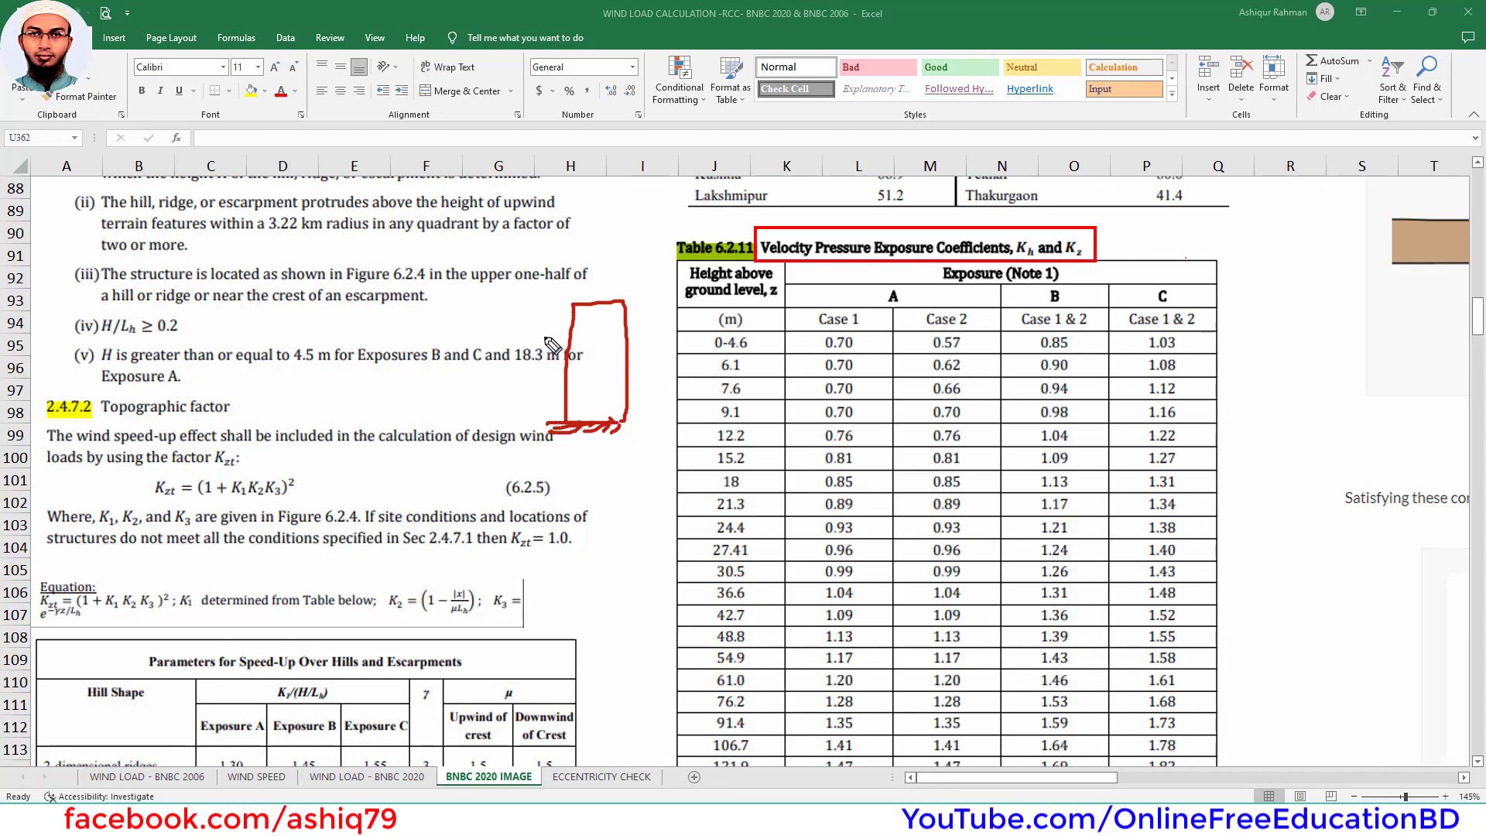
{"action": "mouse_move", "coordinate": [555, 422]}
{"action": "left_mouse_down"}
{"action": "mouse_move", "coordinate": [510, 308]}
{"action": "mouse_move", "coordinate": [563, 308]}
{"action": "mouse_move", "coordinate": [534, 341]}
{"action": "mouse_move", "coordinate": [551, 345]}
{"action": "left_mouse_up"}
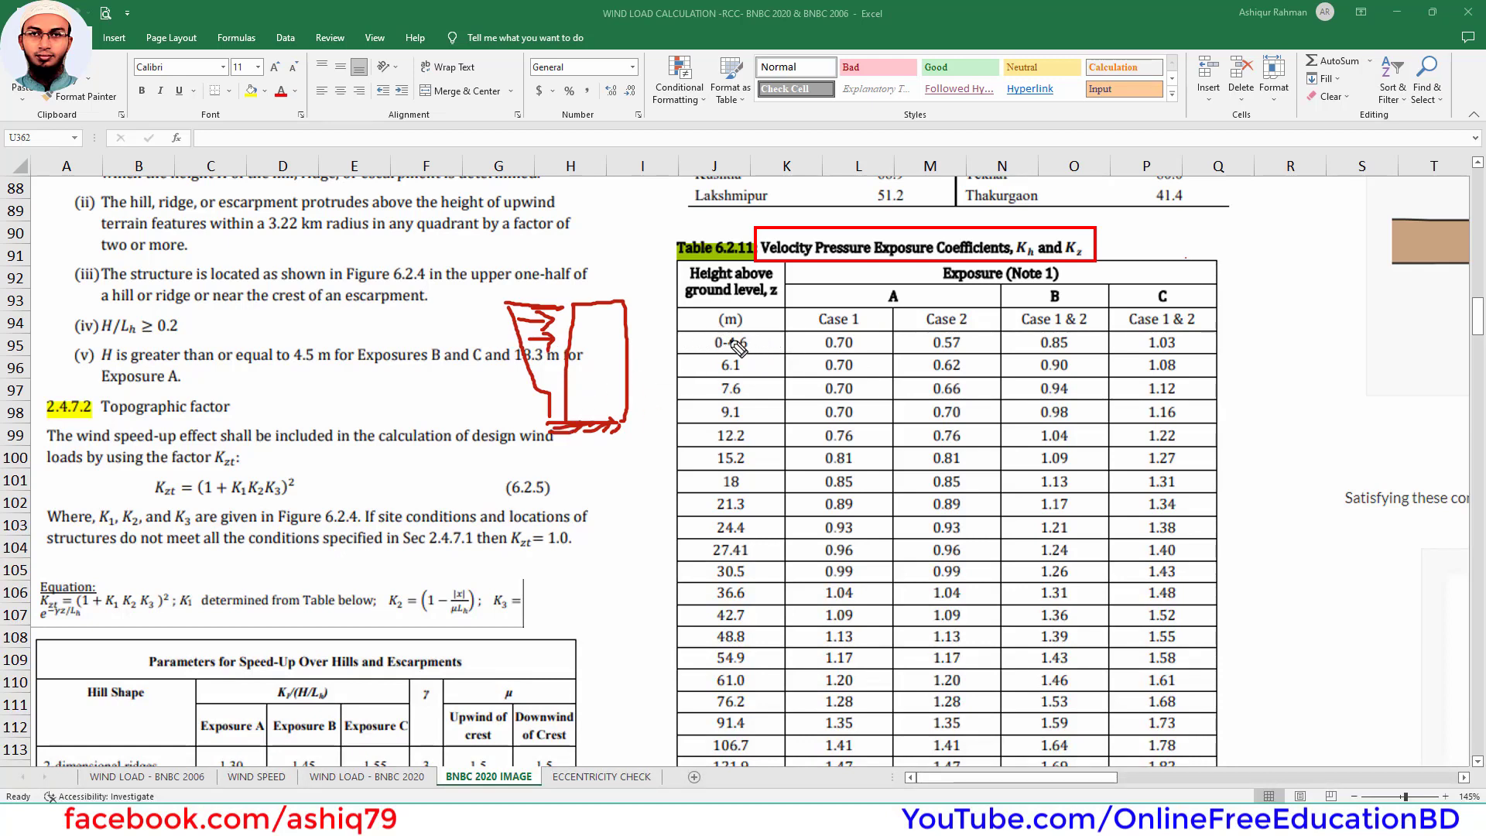
{"action": "mouse_move", "coordinate": [551, 396]}
{"action": "left_mouse_down"}
{"action": "mouse_move", "coordinate": [579, 385]}
{"action": "mouse_move", "coordinate": [559, 418]}
{"action": "mouse_move", "coordinate": [613, 404]}
{"action": "left_mouse_up"}
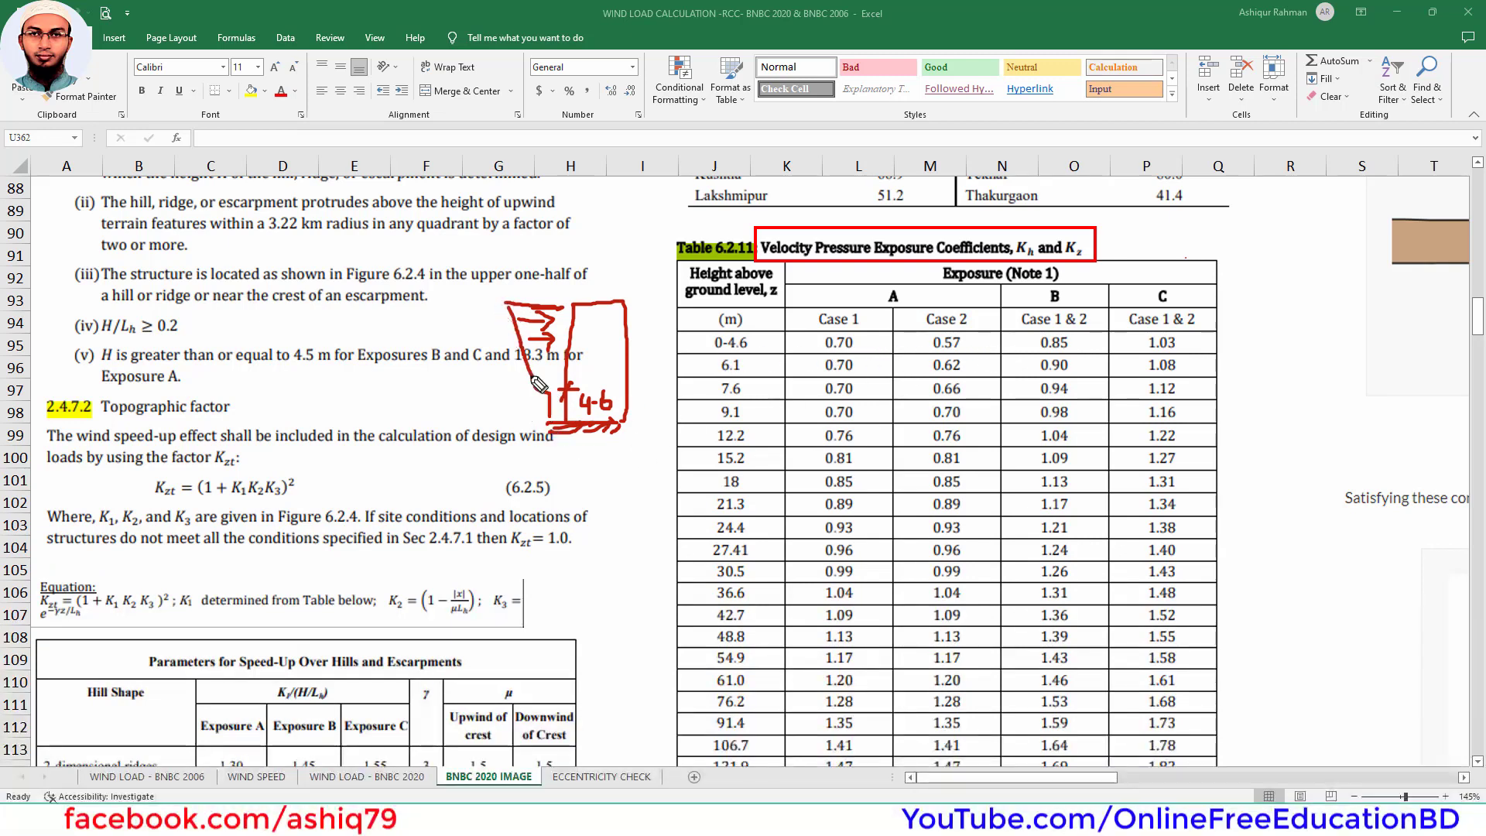
{"action": "left_click_drag", "start_coordinate": [553, 401], "coordinate": [541, 385]}
{"action": "mouse_move", "coordinate": [562, 307]}
{"action": "left_mouse_down"}
{"action": "mouse_move", "coordinate": [538, 356]}
{"action": "mouse_move", "coordinate": [562, 418]}
{"action": "mouse_move", "coordinate": [617, 434]}
{"action": "left_mouse_up"}
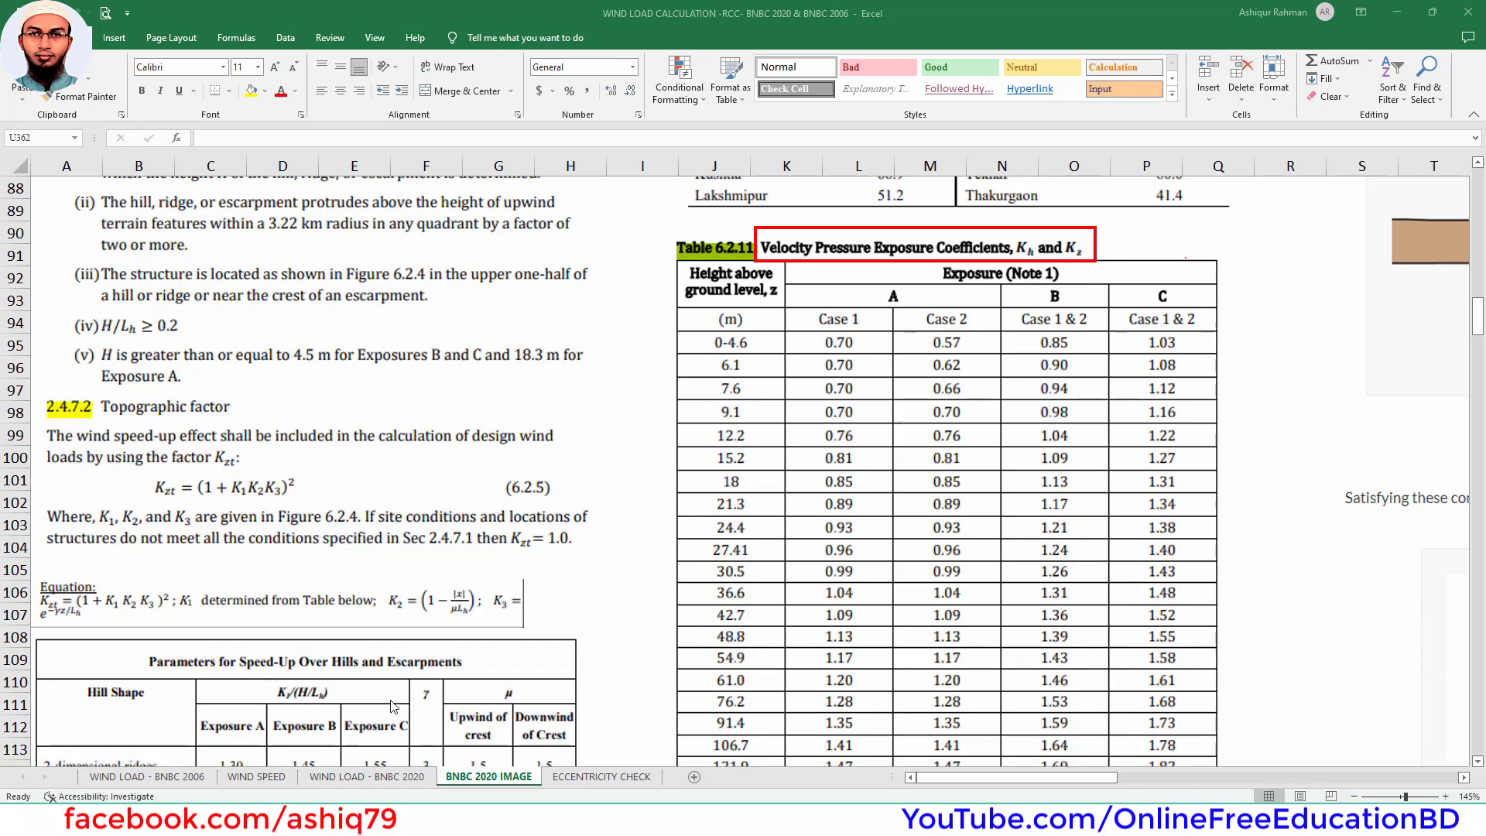
Step: Return to the WIND LOAD - BNBC 2020 sheet and check the height values in the Kz and Kh coefficient table
{"action": "scroll", "coordinate": [567, 609], "scroll_direction": "down", "scroll_amount": 1}
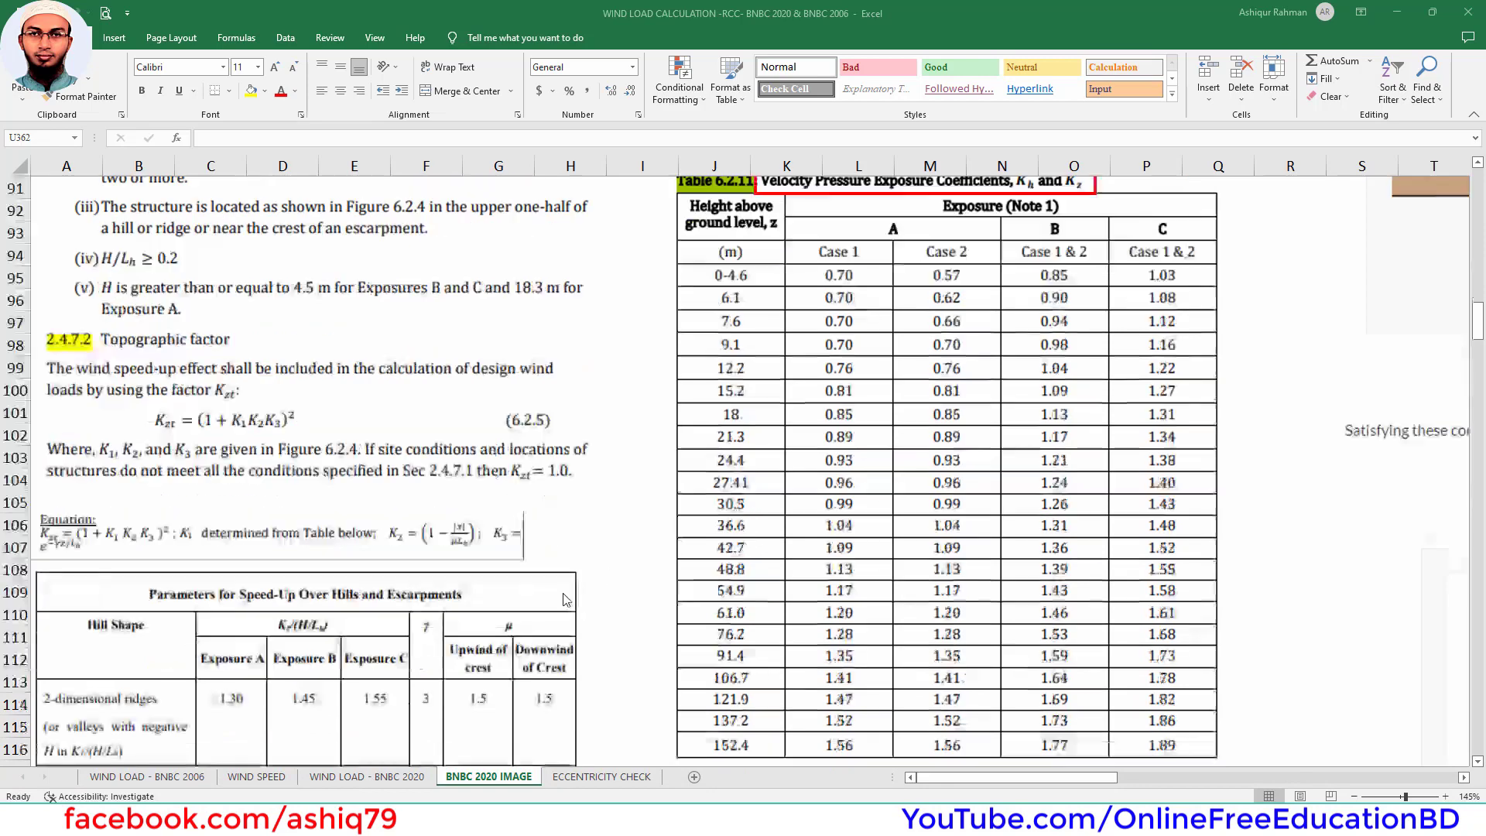
{"action": "left_click", "coordinate": [387, 777]}
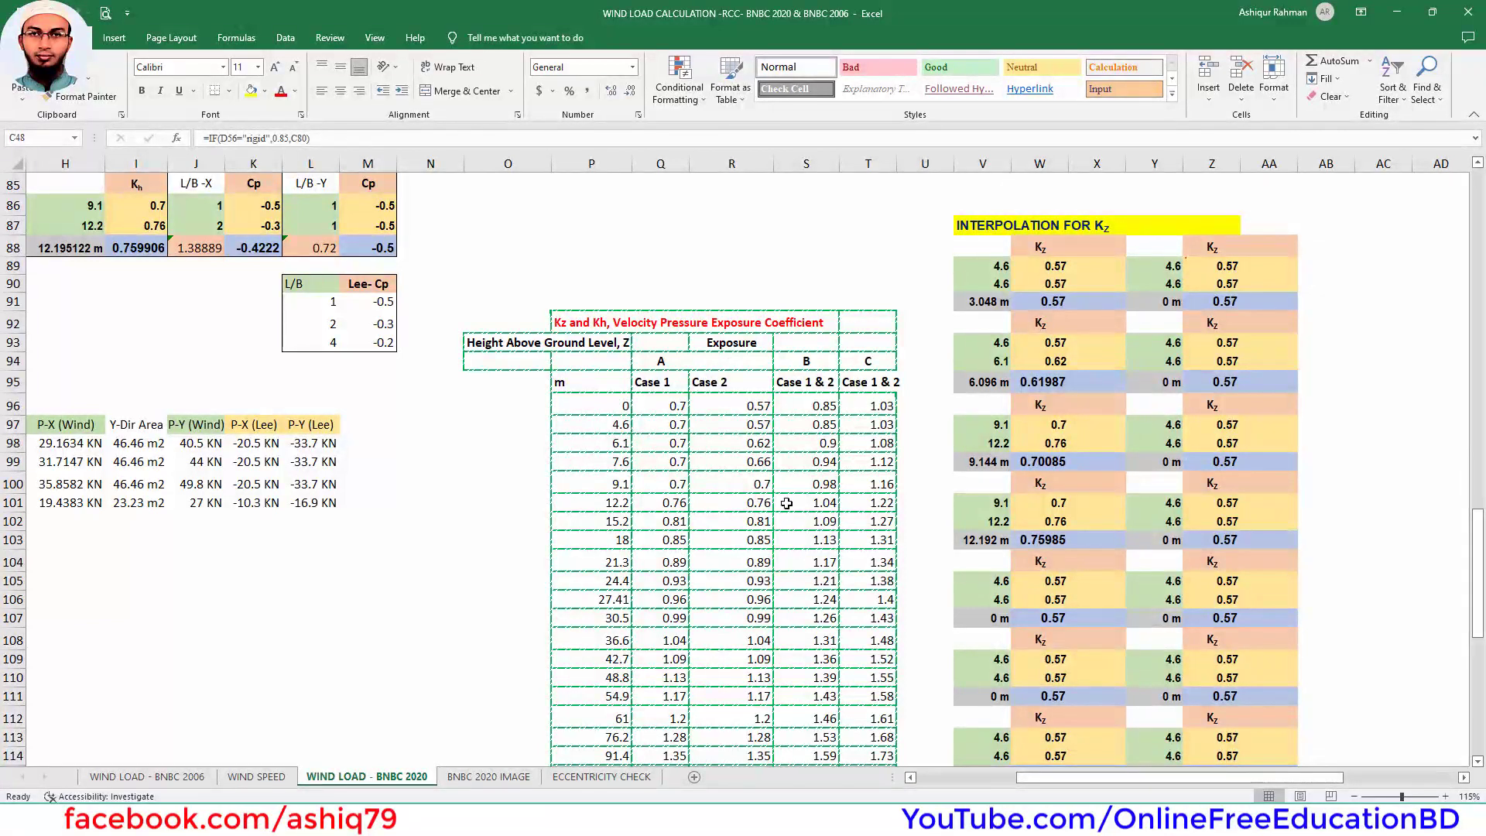
{"action": "scroll", "coordinate": [572, 276], "scroll_direction": "down", "scroll_amount": 1}
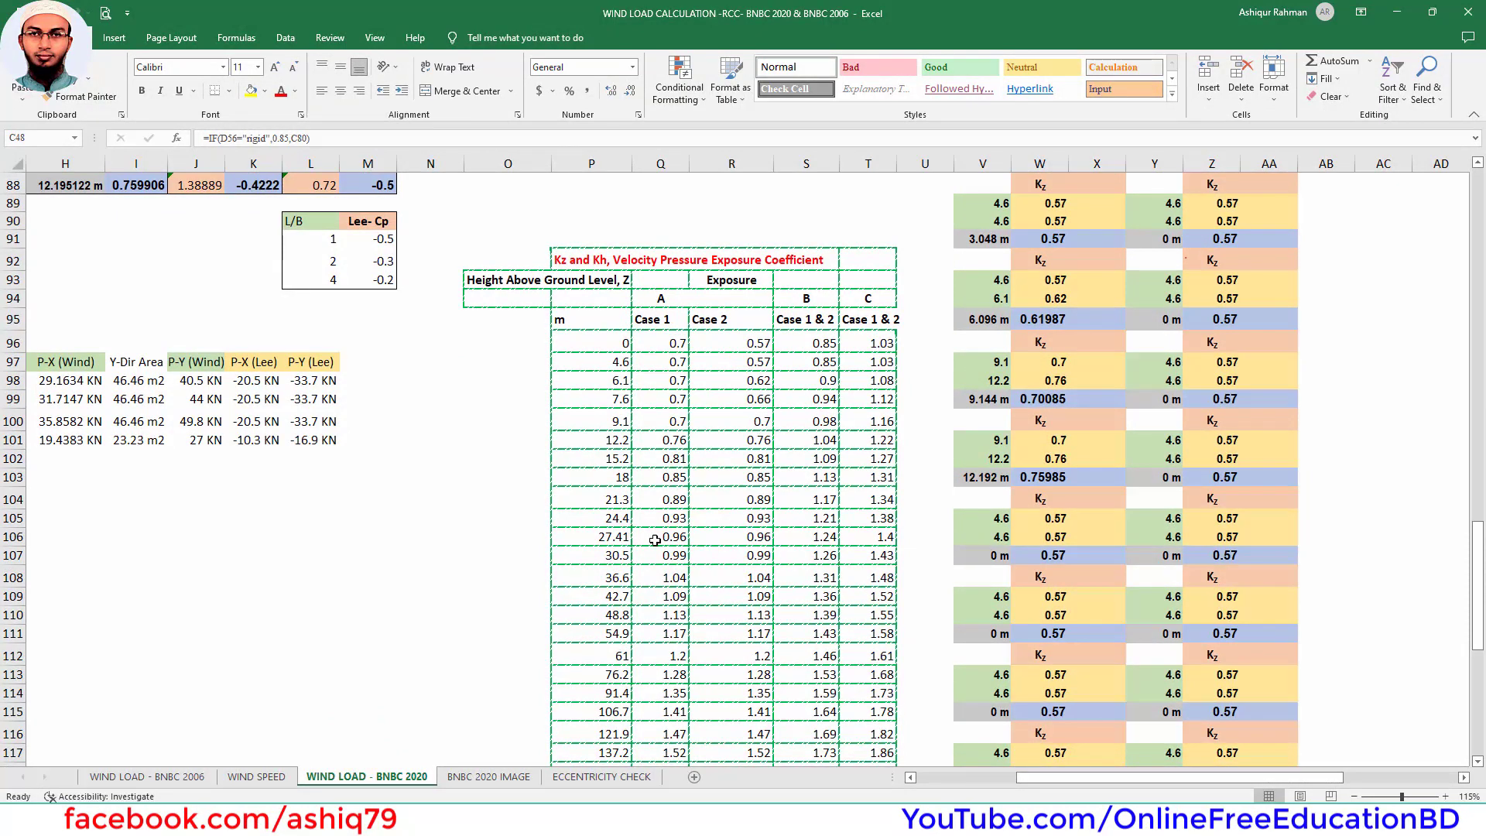
{"action": "scroll", "coordinate": [697, 325], "scroll_direction": "down", "scroll_amount": 1}
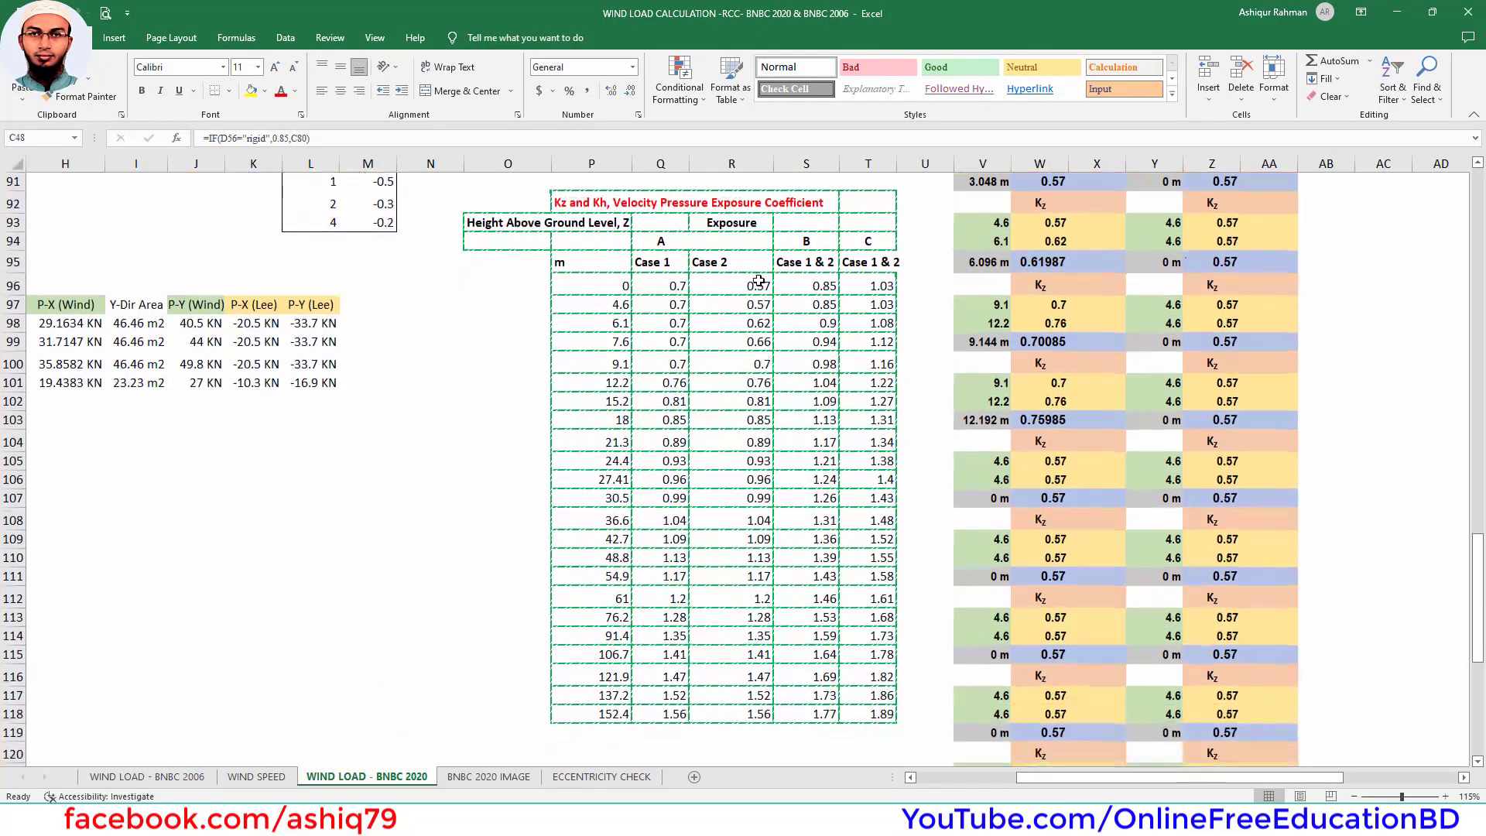
{"action": "left_click_drag", "start_coordinate": [613, 280], "coordinate": [592, 714]}
{"action": "left_click", "coordinate": [592, 307]}
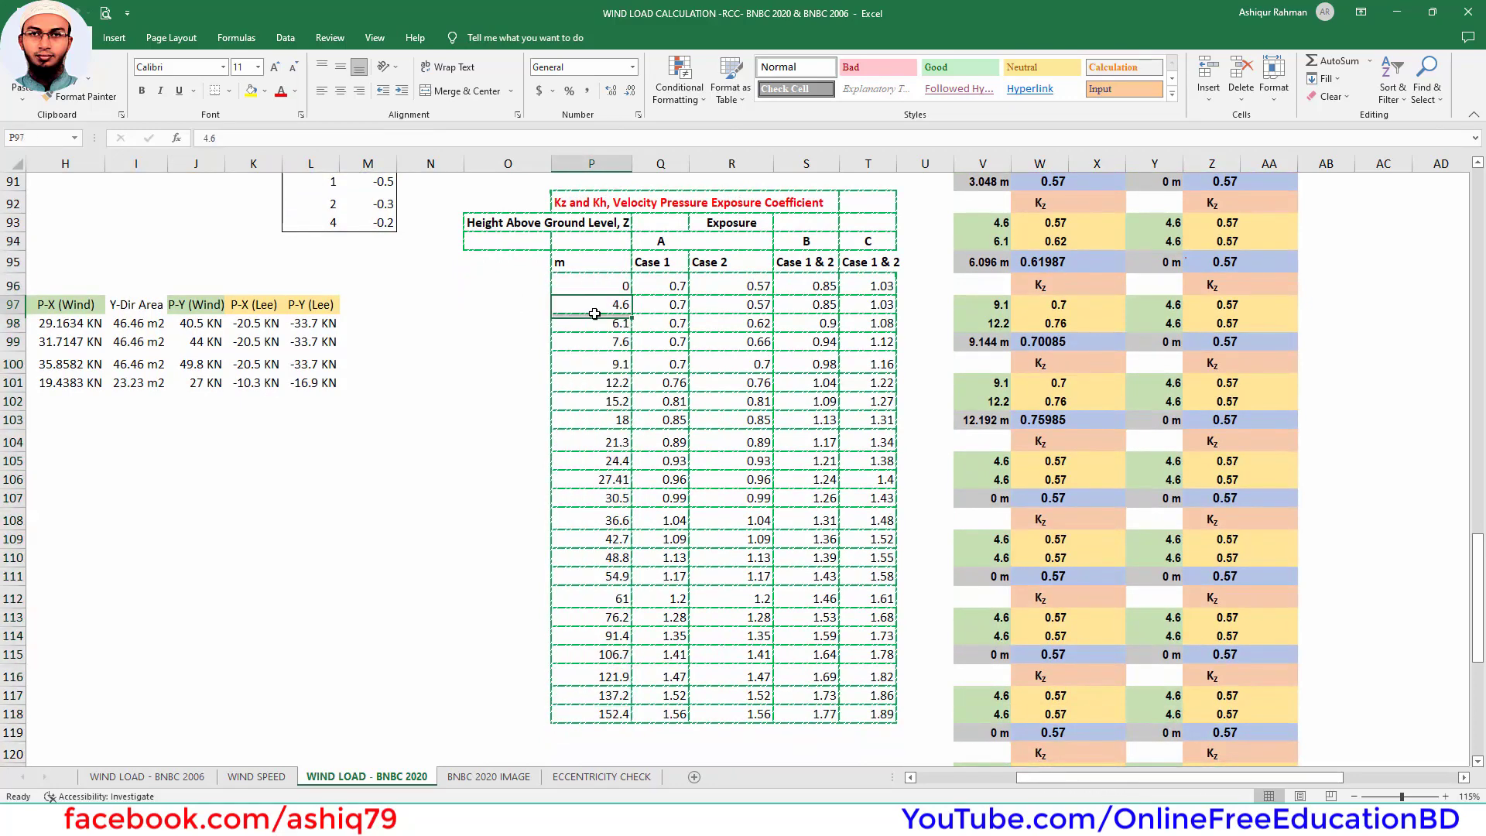
{"action": "scroll", "coordinate": [674, 395], "scroll_direction": "up", "scroll_amount": 1}
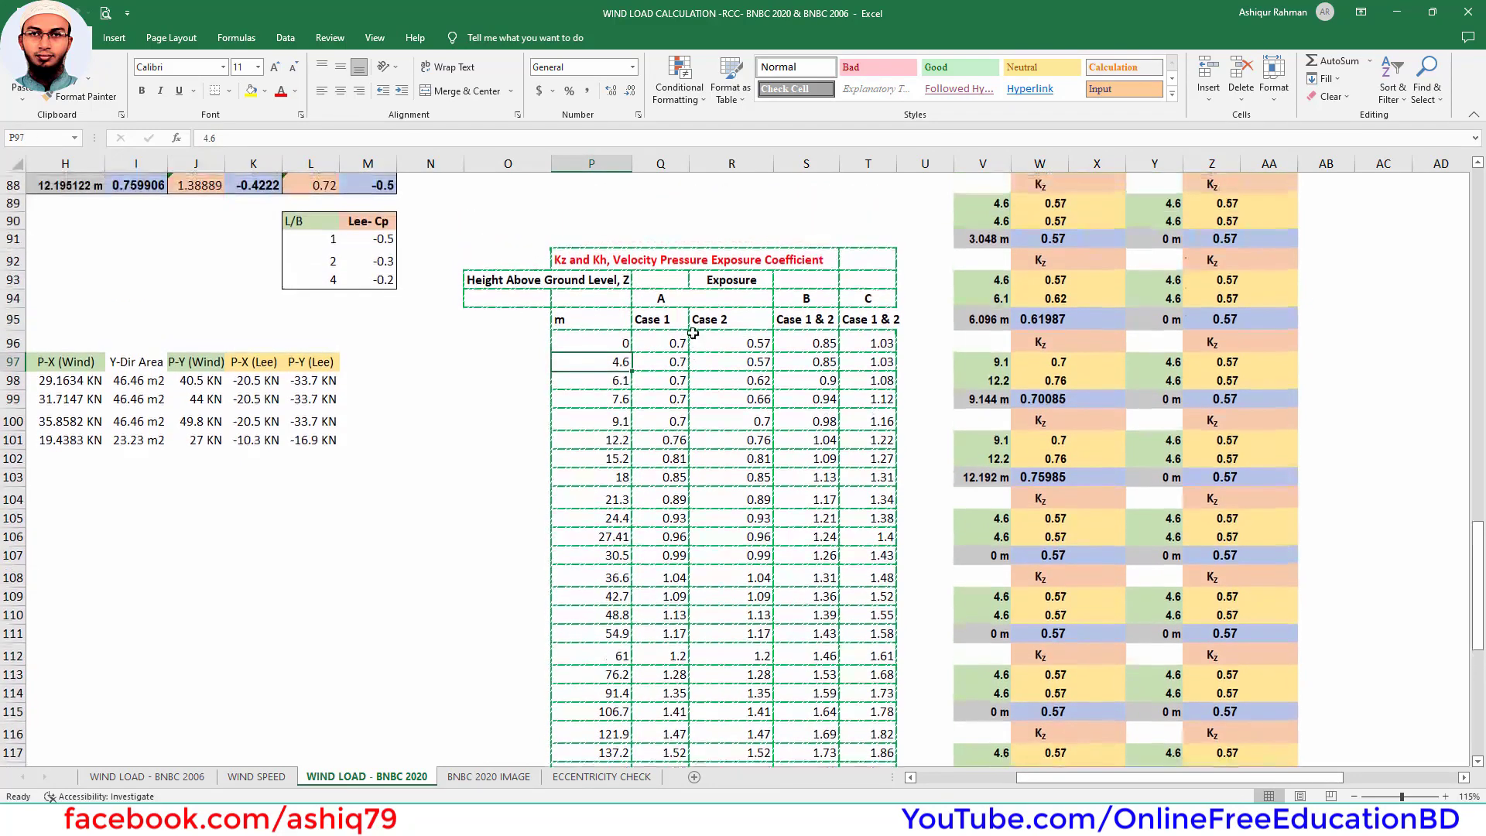
Step: Go through the exposure category headings A, B and C of the Kz and Kh table and select them together, Q94:T94
{"action": "left_click", "coordinate": [667, 298]}
{"action": "key", "text": "Right"}
{"action": "key", "text": "Right"}
{"action": "key", "text": "Right"}
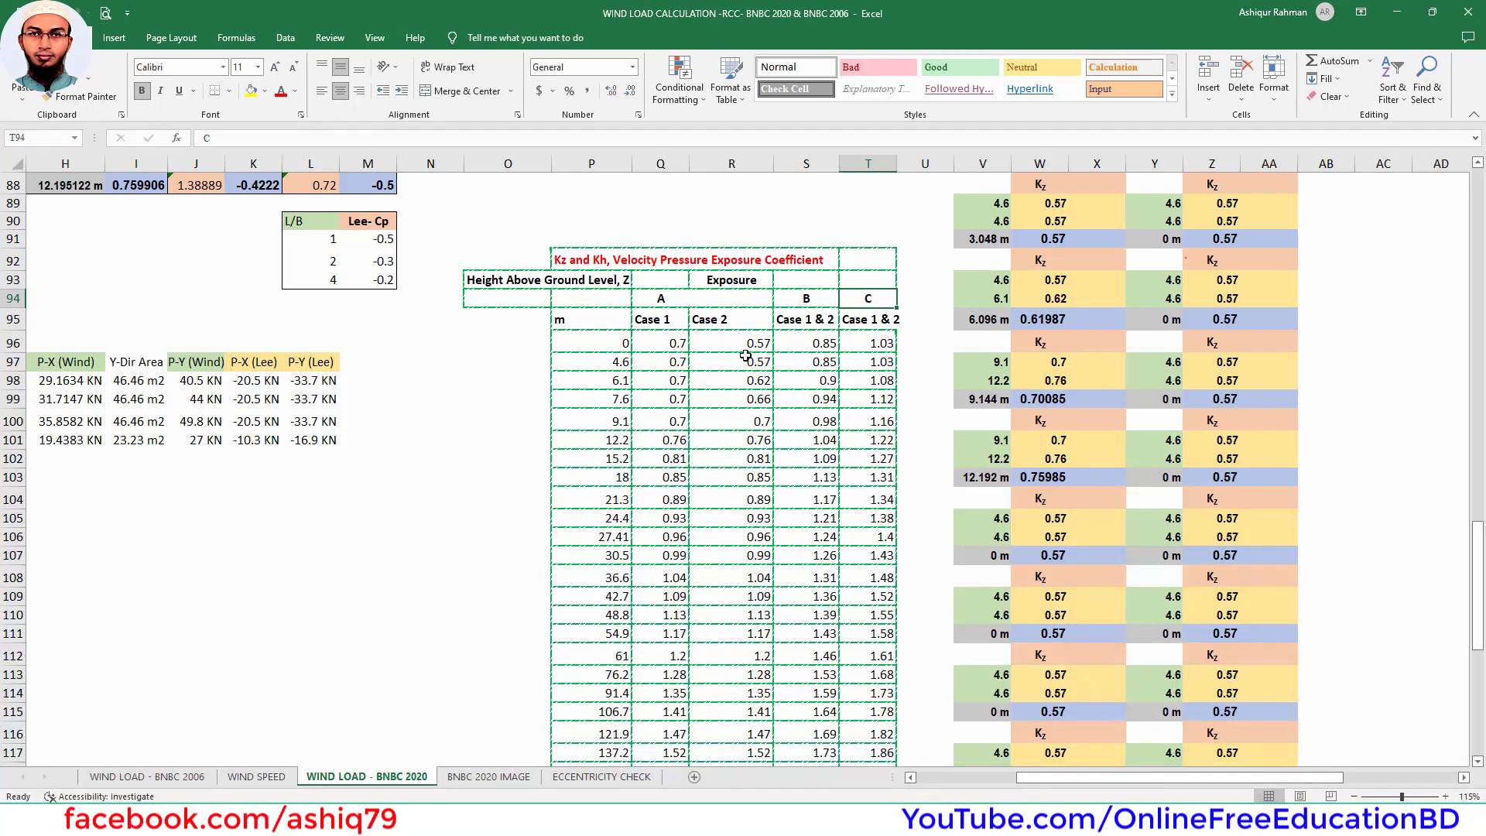
{"action": "left_click_drag", "start_coordinate": [651, 298], "coordinate": [867, 299]}
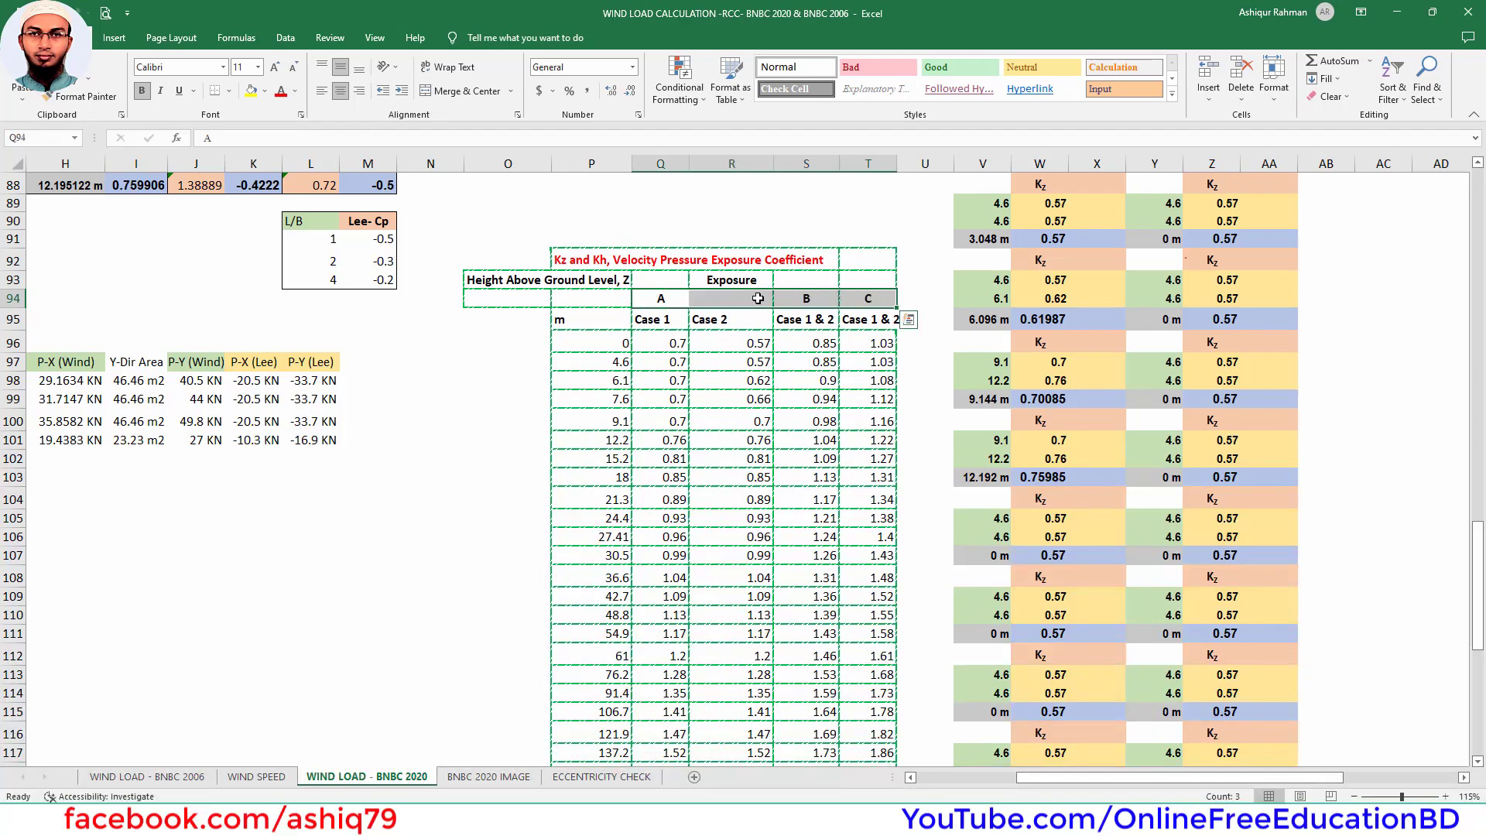